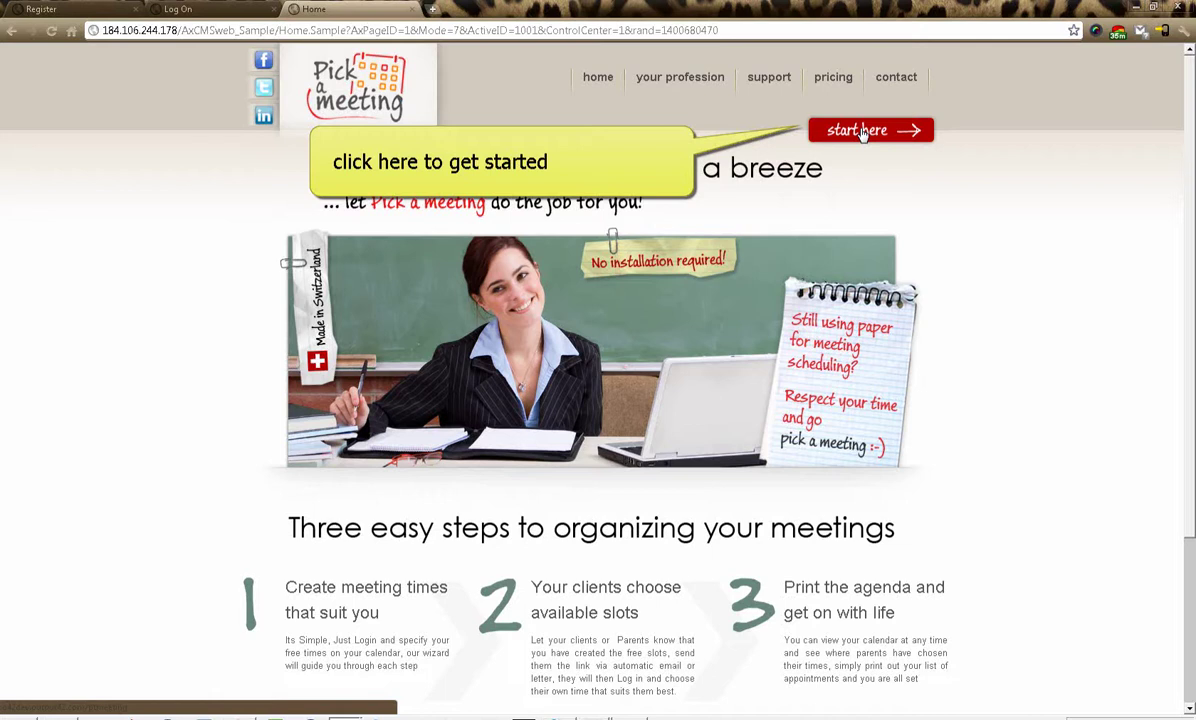
- Register a new teacher account with name, user name, a replaced e-mail and a confirmed password
click(862, 133)
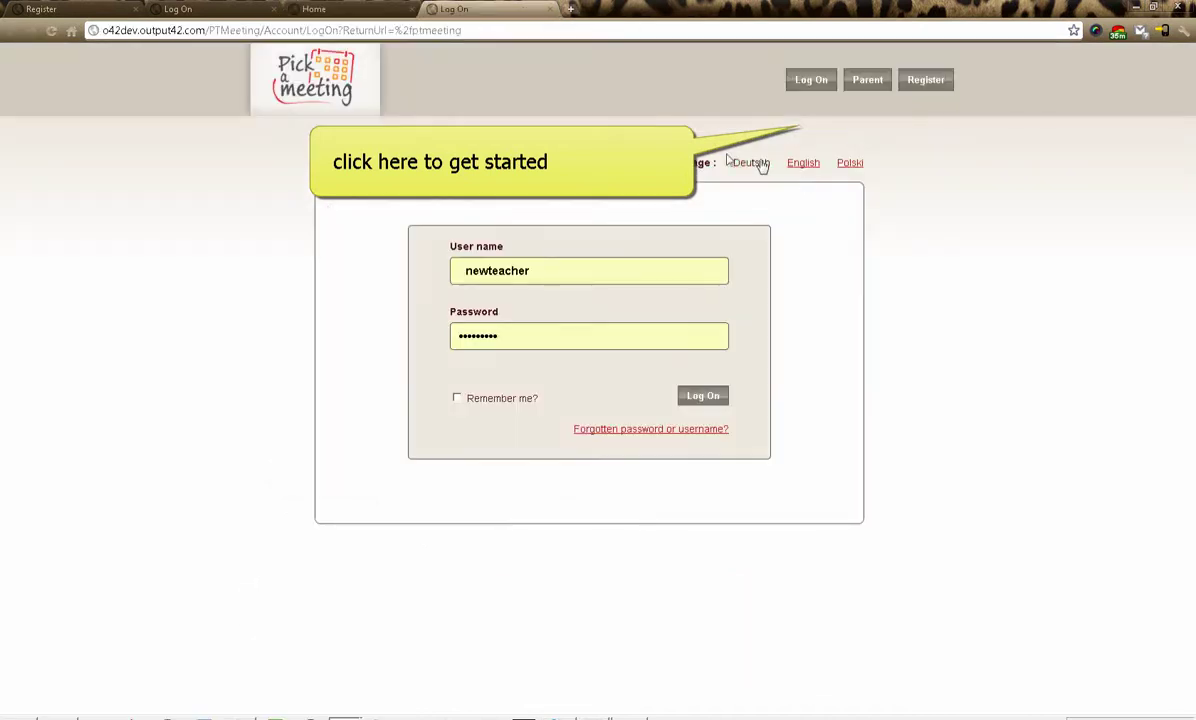
click(922, 80)
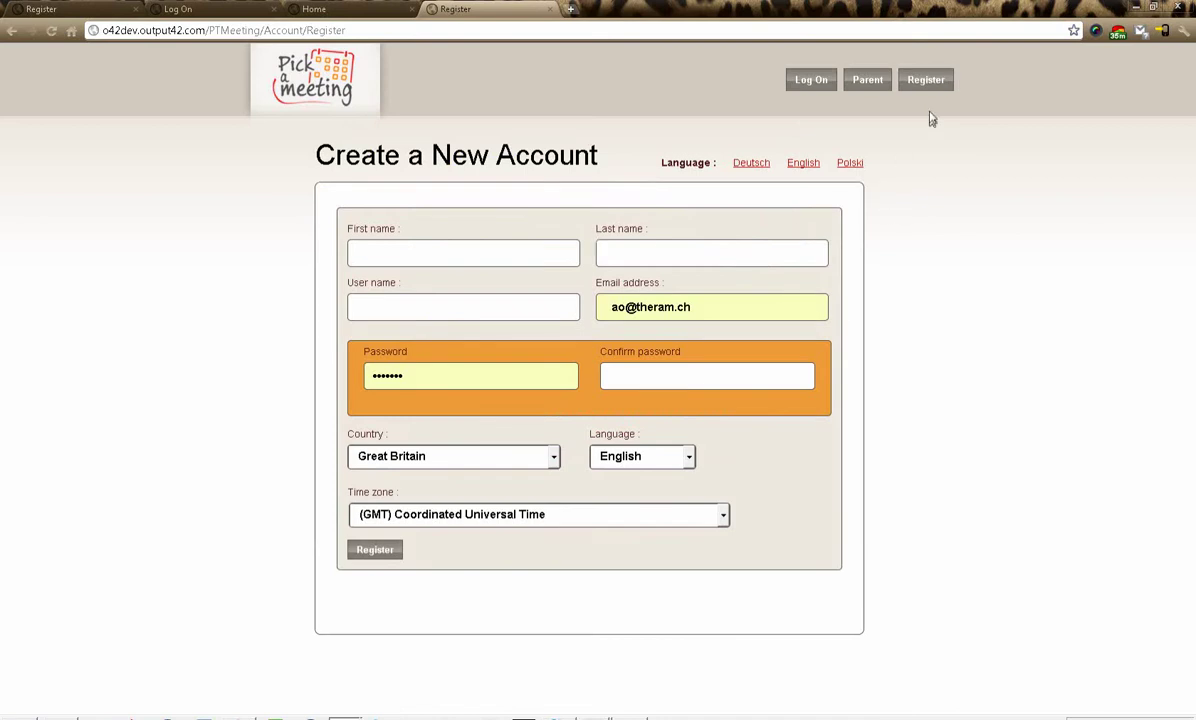
click(457, 254)
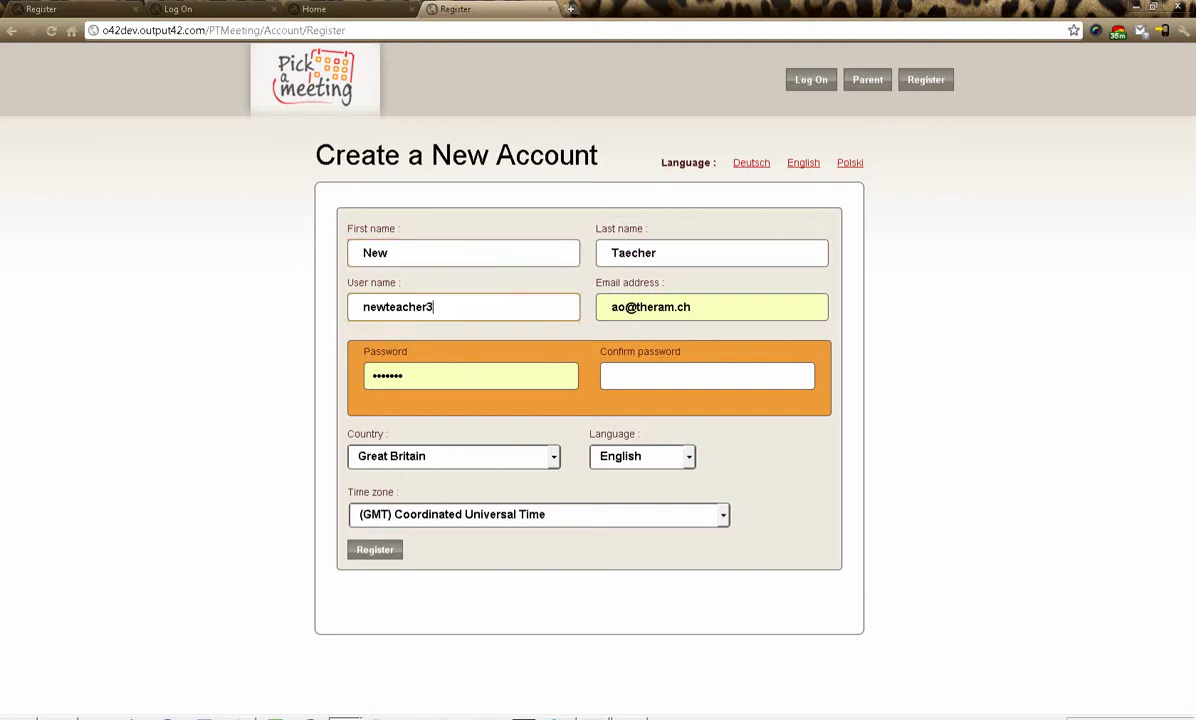
drag(702, 310, 600, 308)
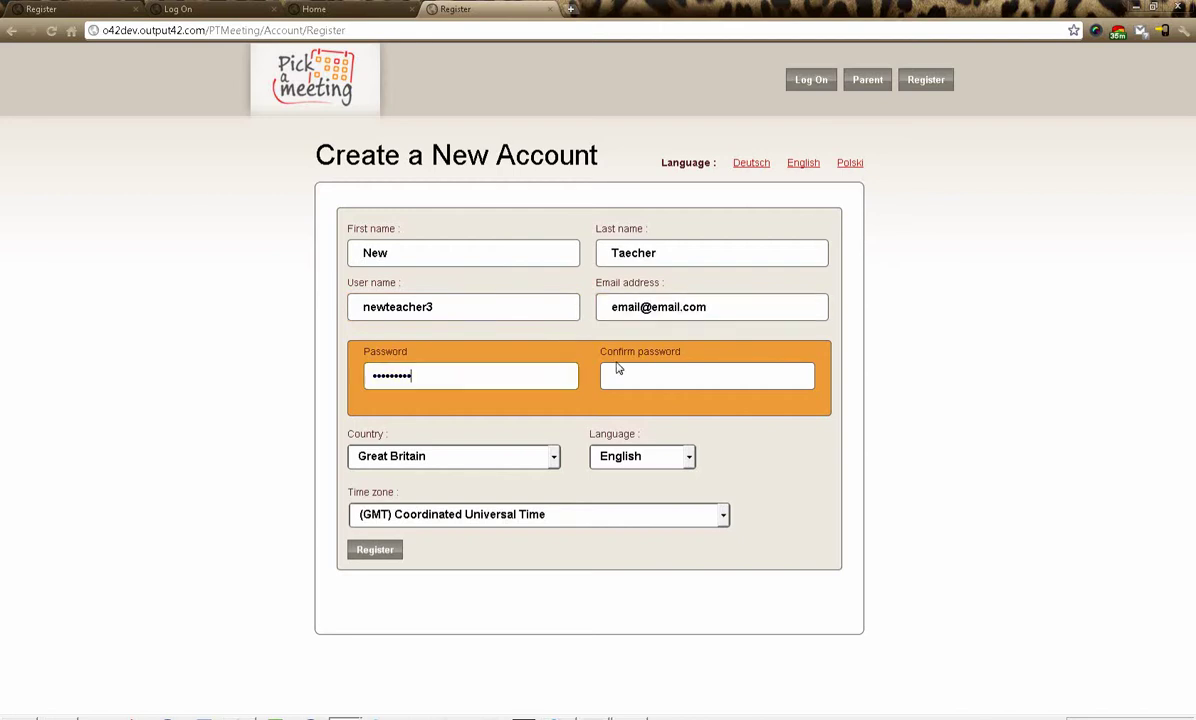
click(617, 371)
text(*********)
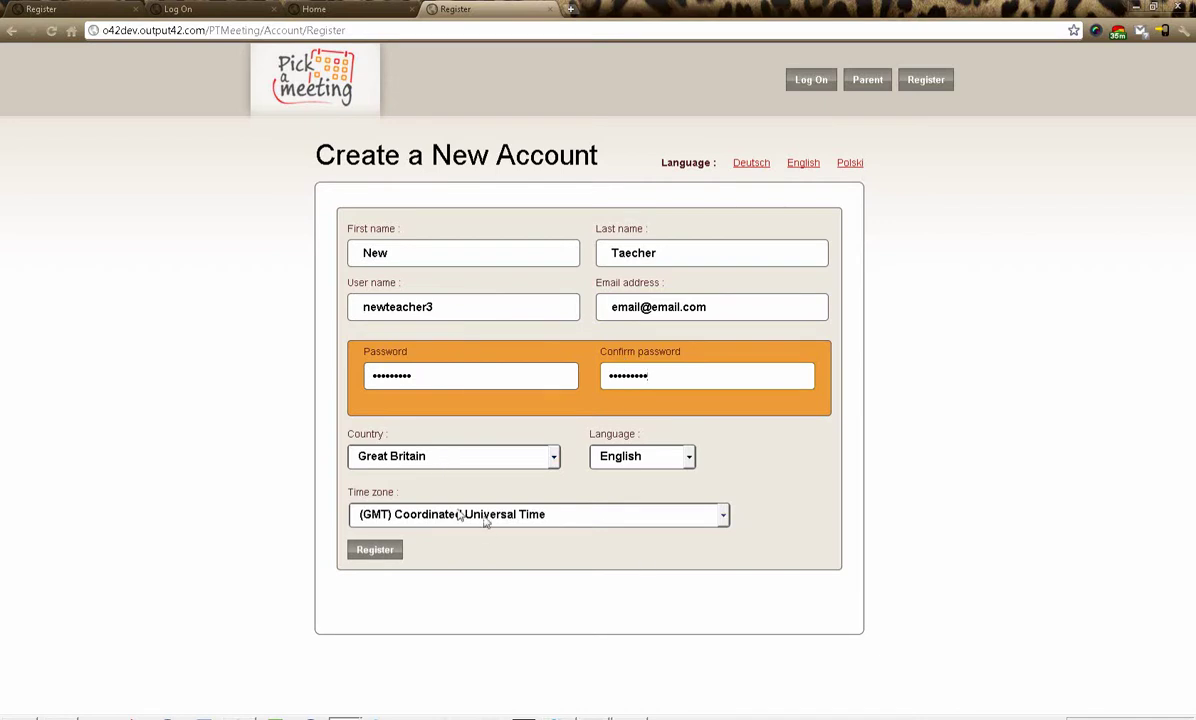
click(385, 552)
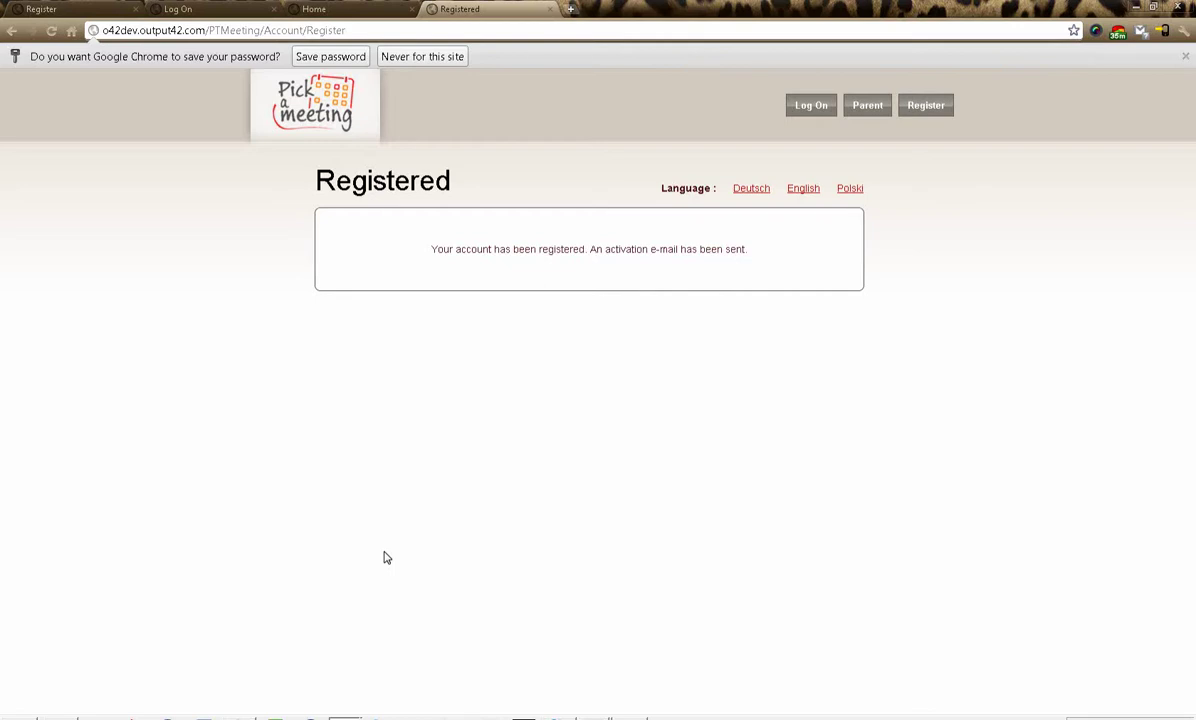
key(ctrl+2)
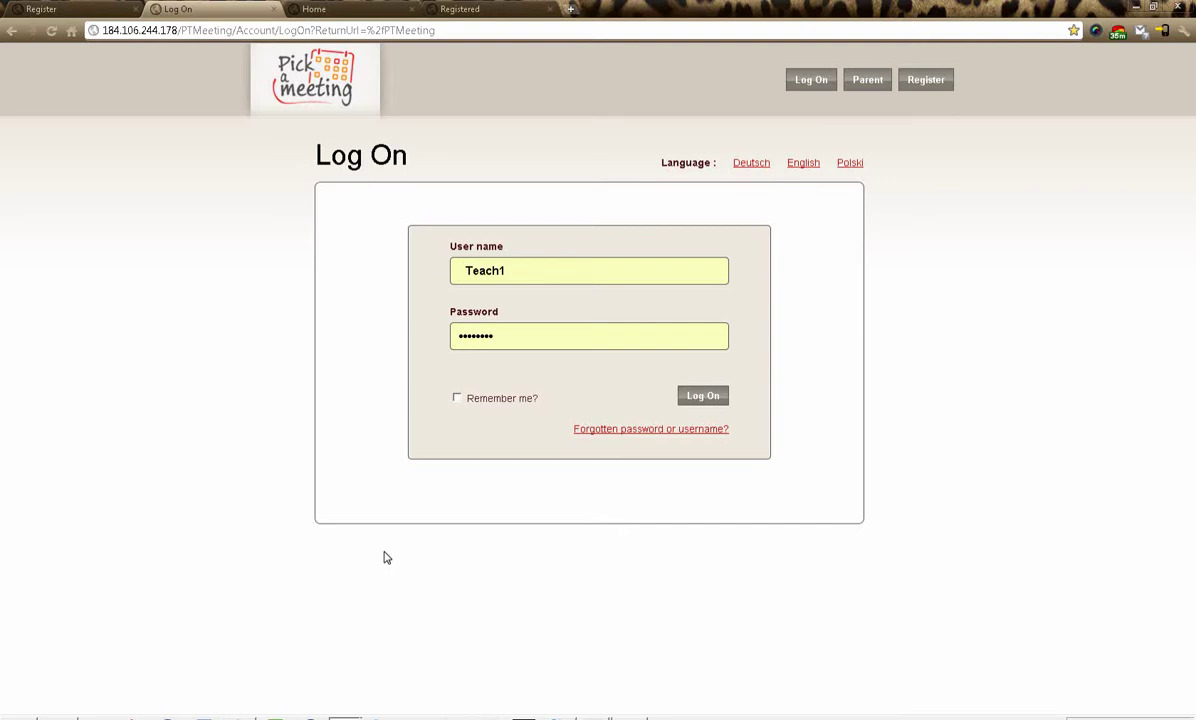
- Log on from a fresh Log On page, replacing the prefilled user name with the teacher's
click(320, 9)
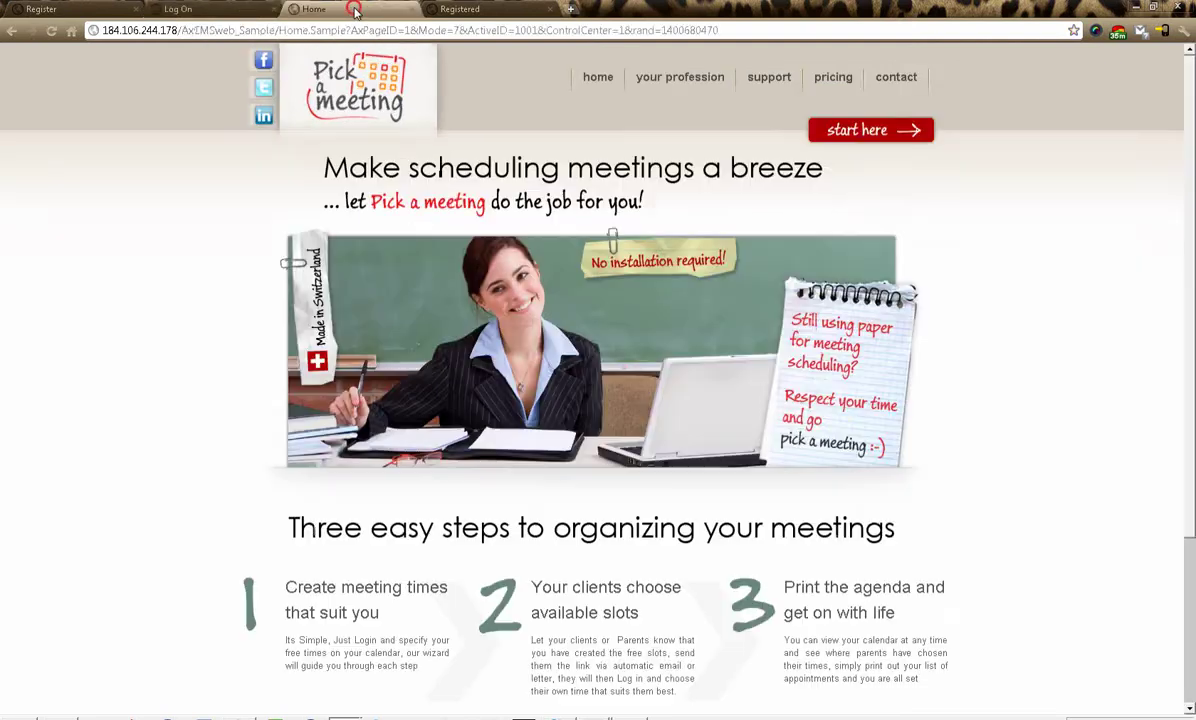
click(862, 129)
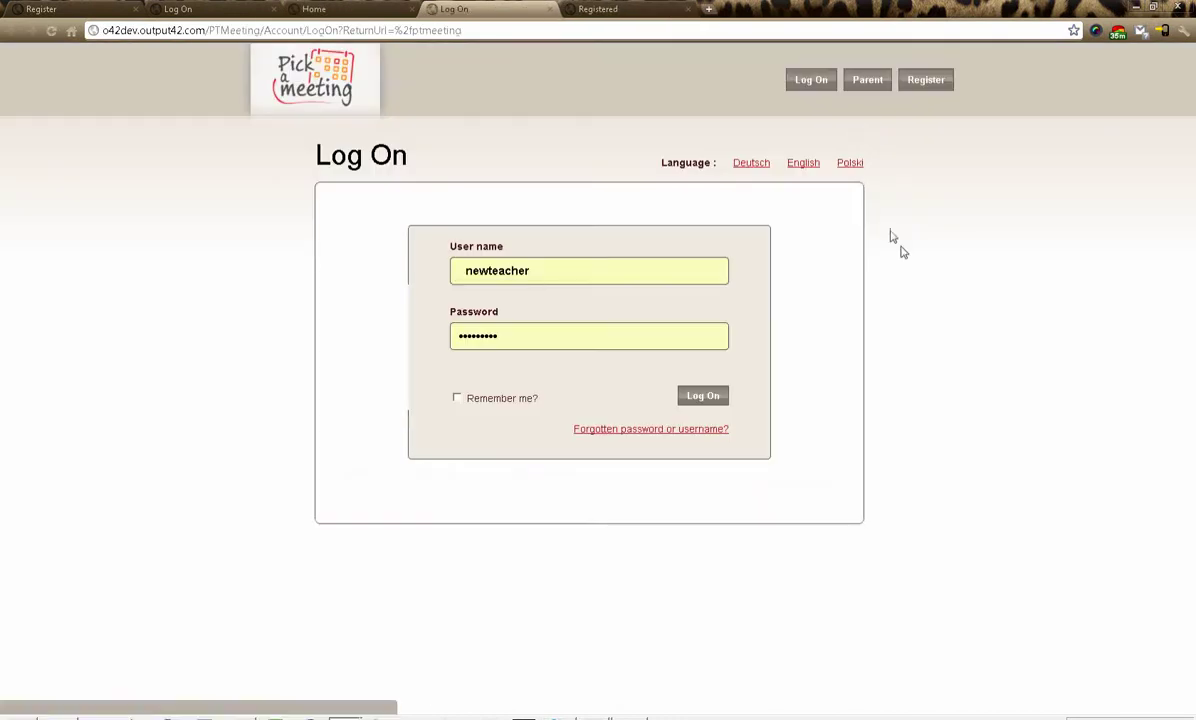
drag(600, 272, 422, 268)
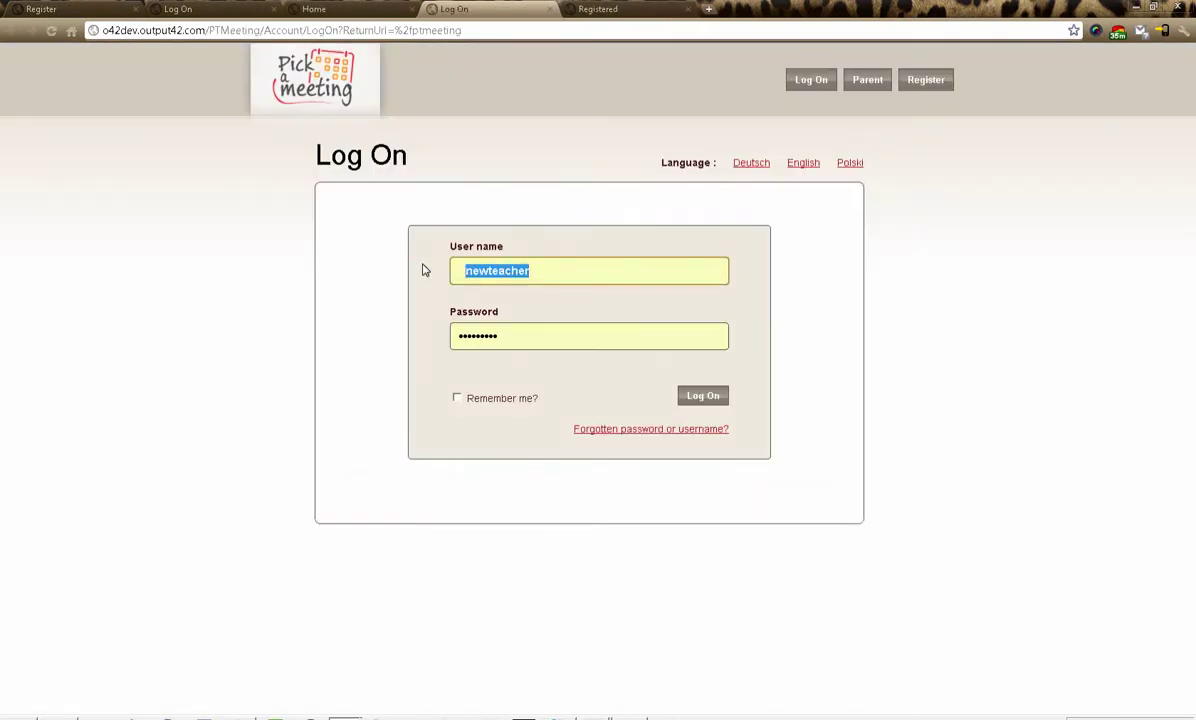
text(Teac)
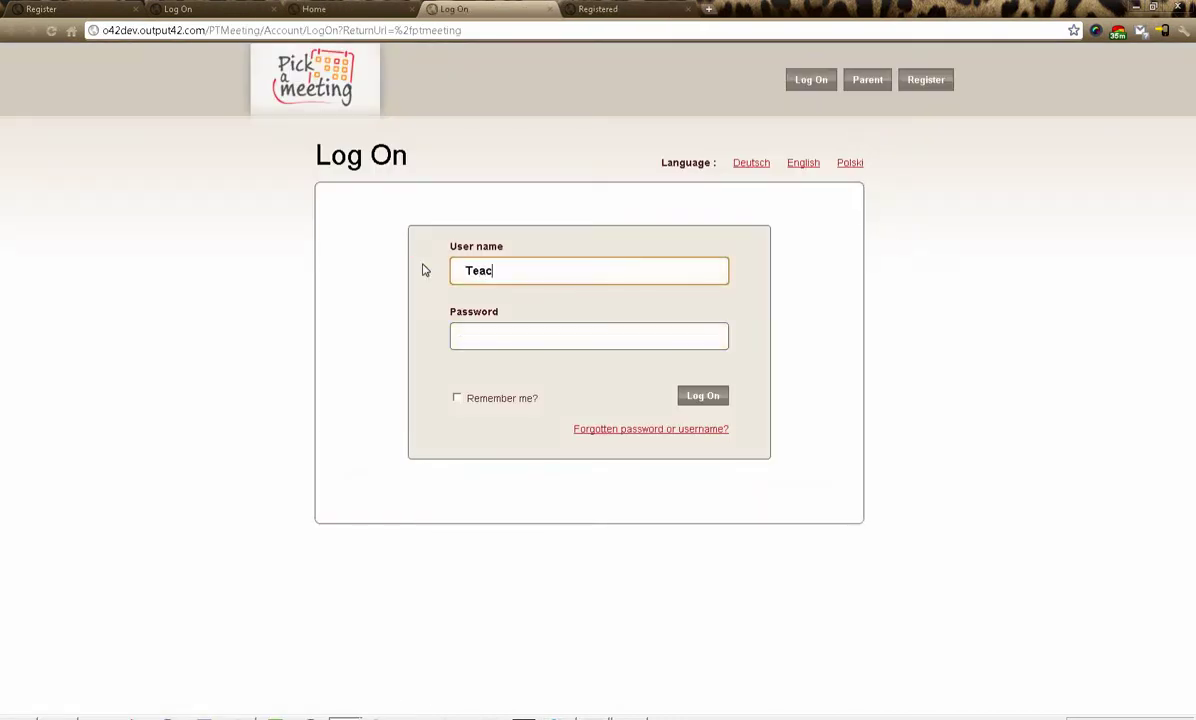
key(Return)
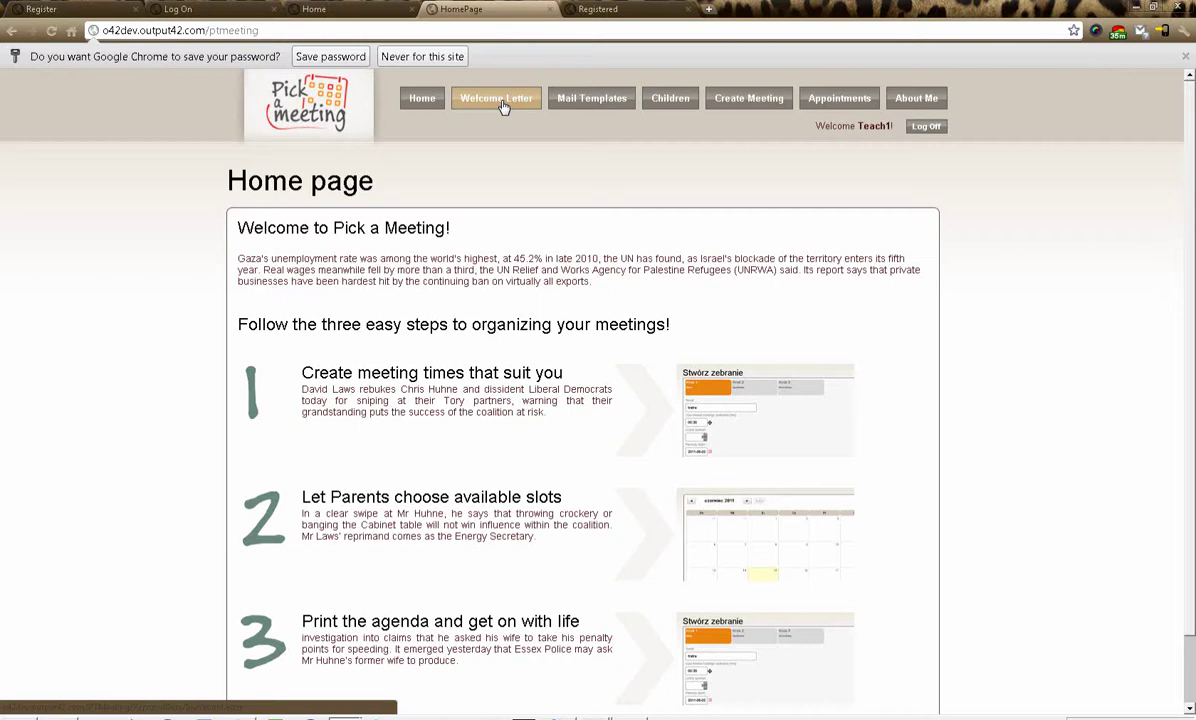
- Select the first contact code on the Welcome Letter page, then go to Mail Templates
click(499, 99)
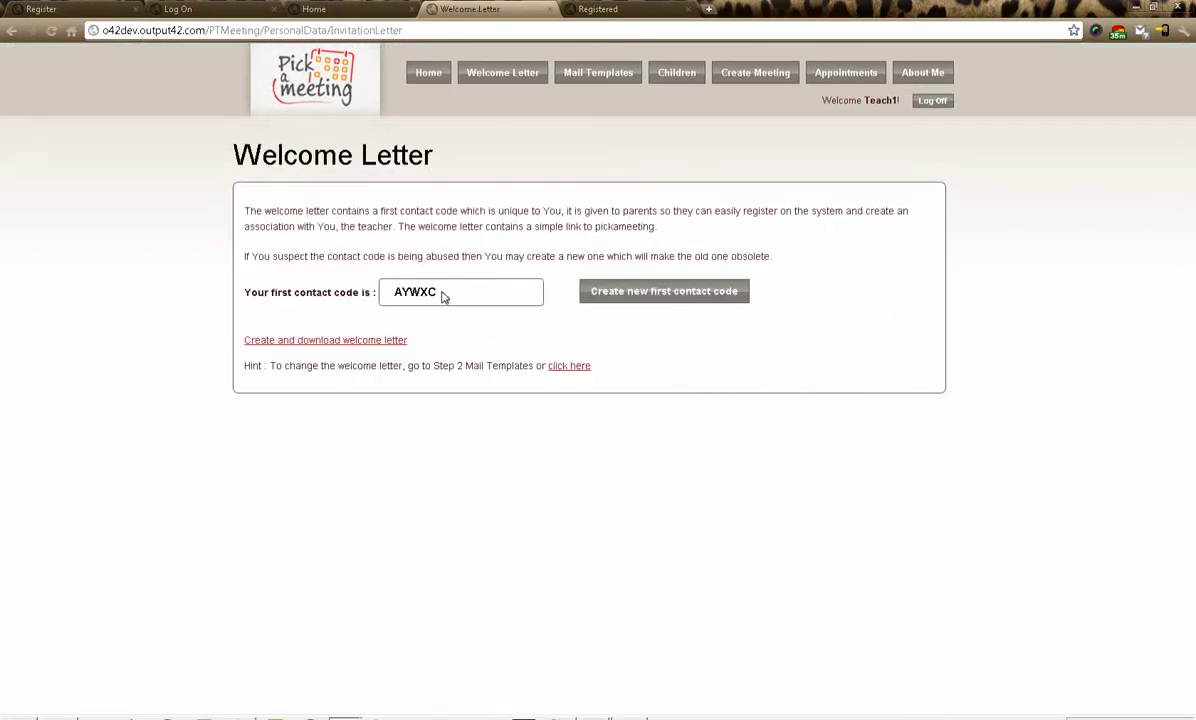
drag(440, 292, 372, 292)
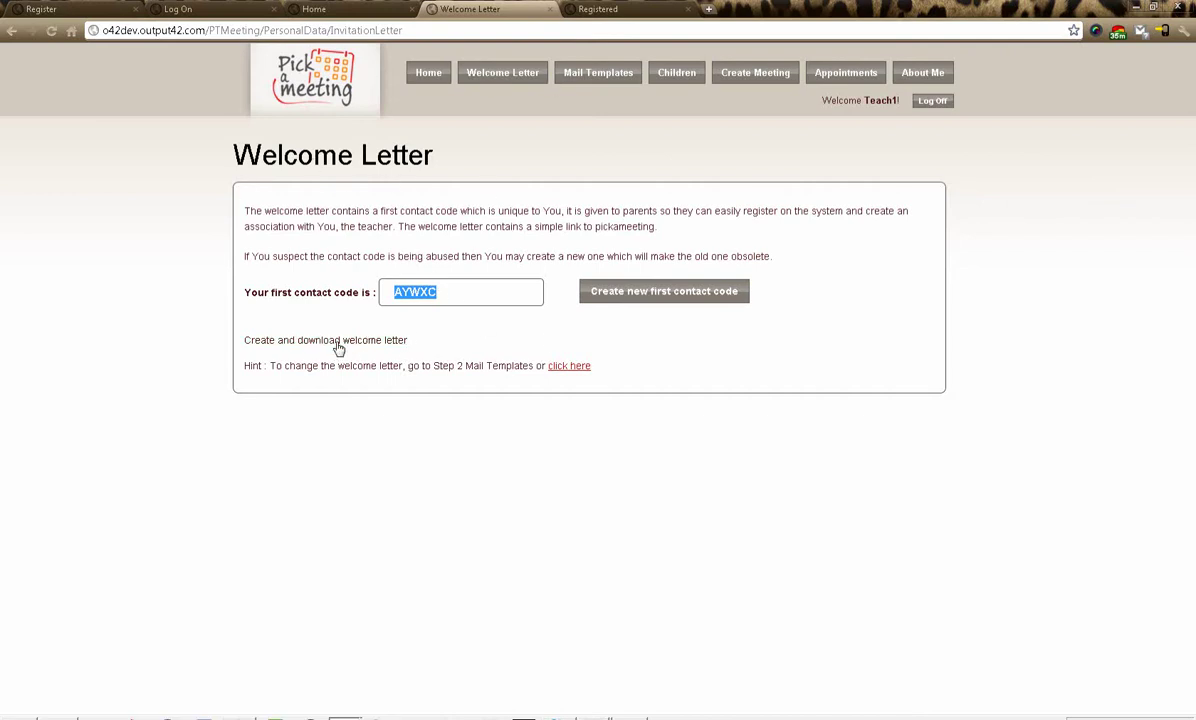
click(604, 75)
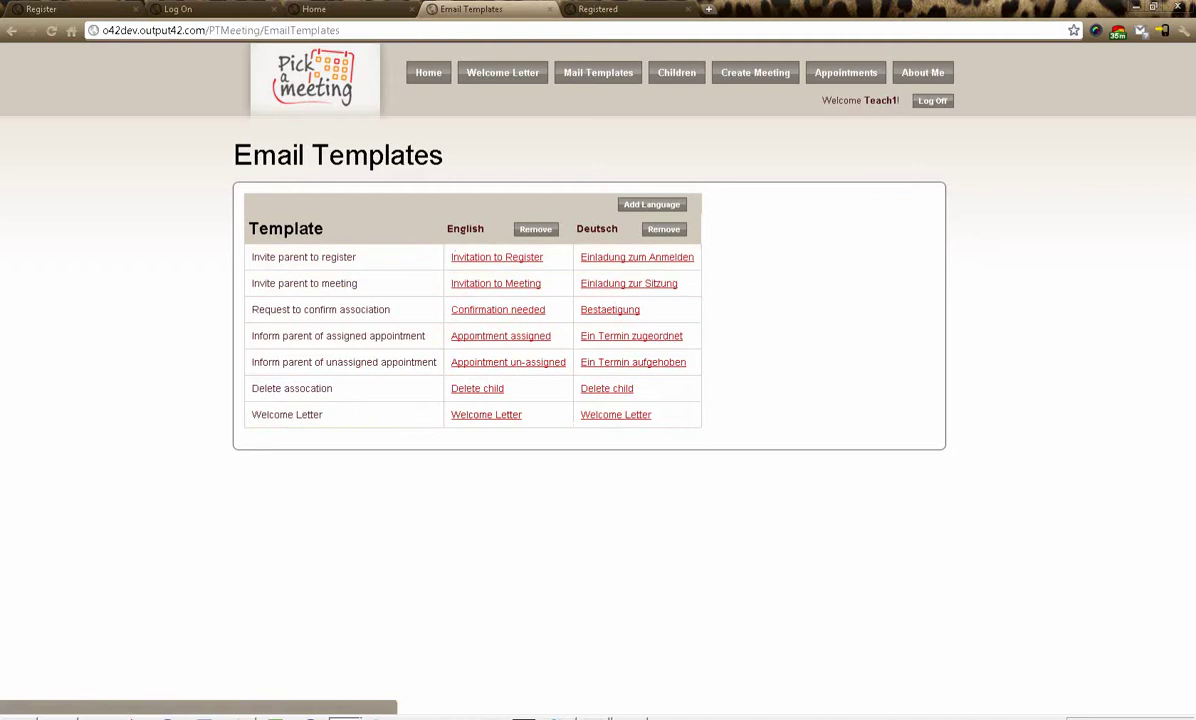
- In the English Welcome Letter template, put 'Hello,' on its own line and delete 'To'
click(477, 424)
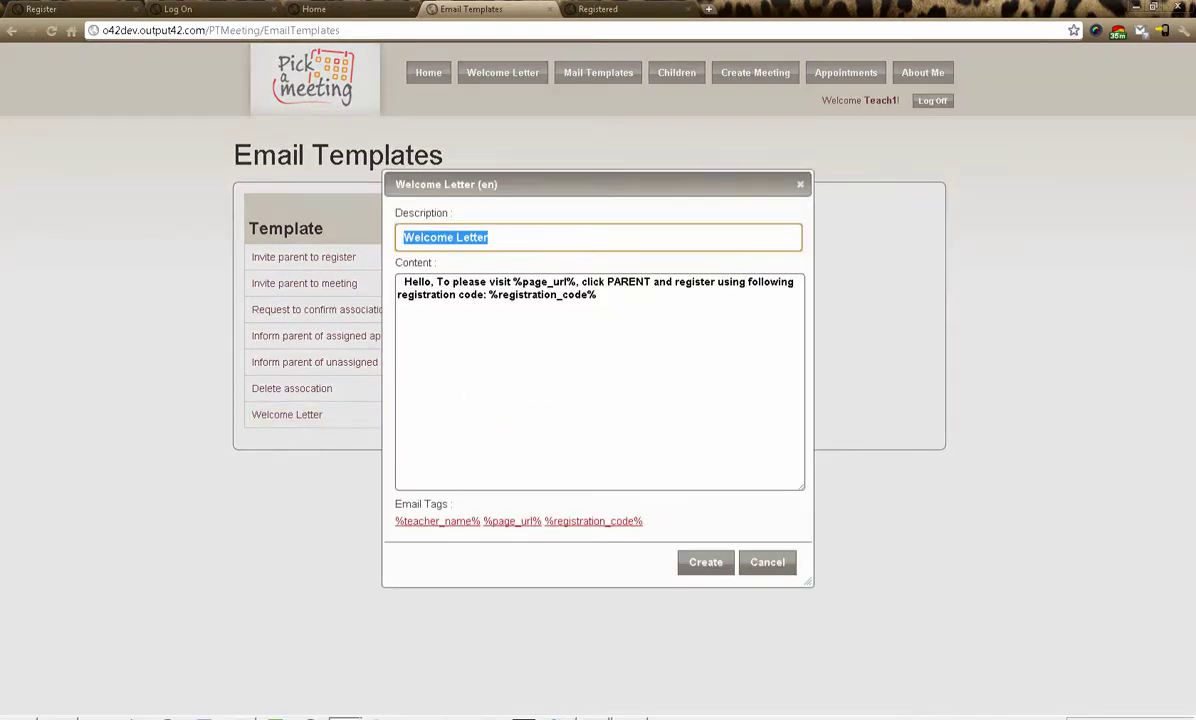
click(434, 282)
key(Return)
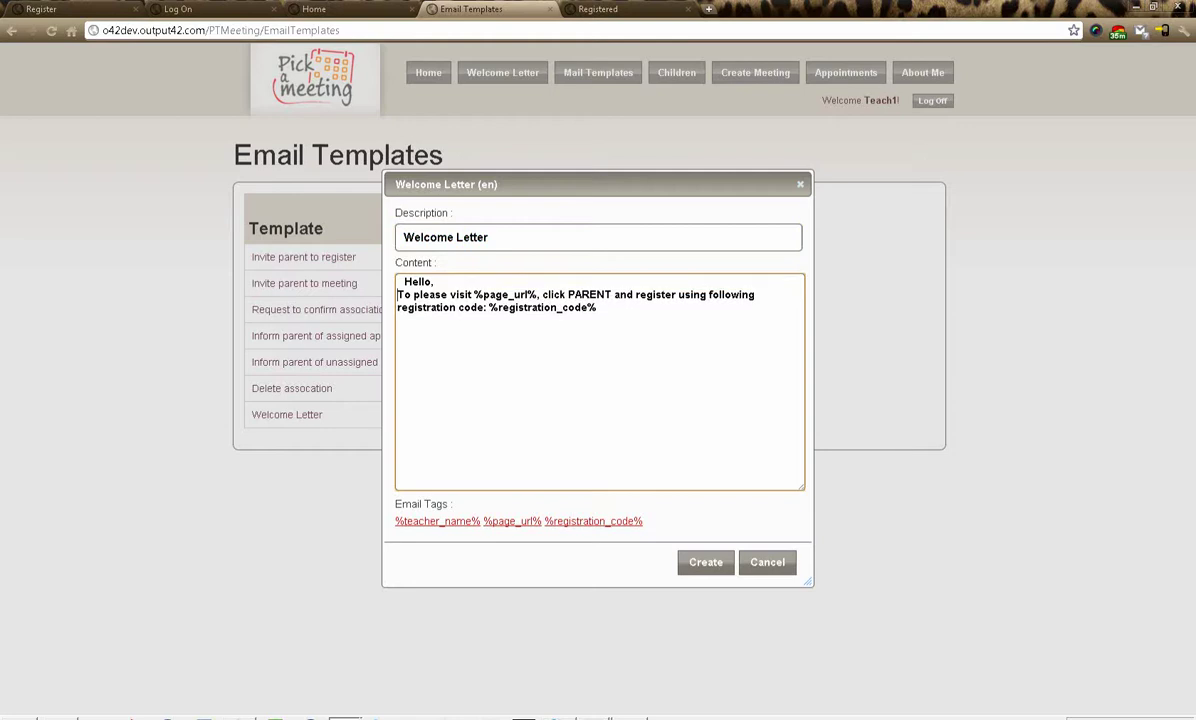
key(Return)
key(shift+Right)
key(shift+Right)
key(Delete)
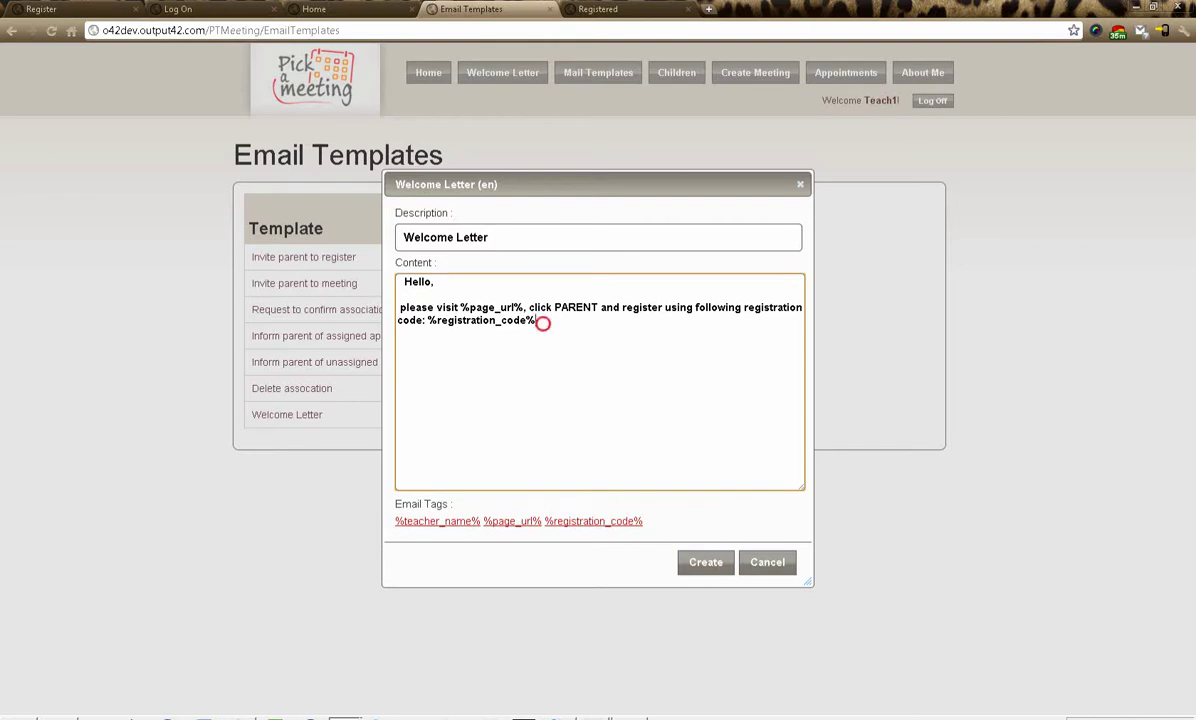
- Insert a teacher introduction line ('Hi this is … your childs Teacher...') above the visit instruction
click(400, 294)
key(Return)
text(Hi thi)
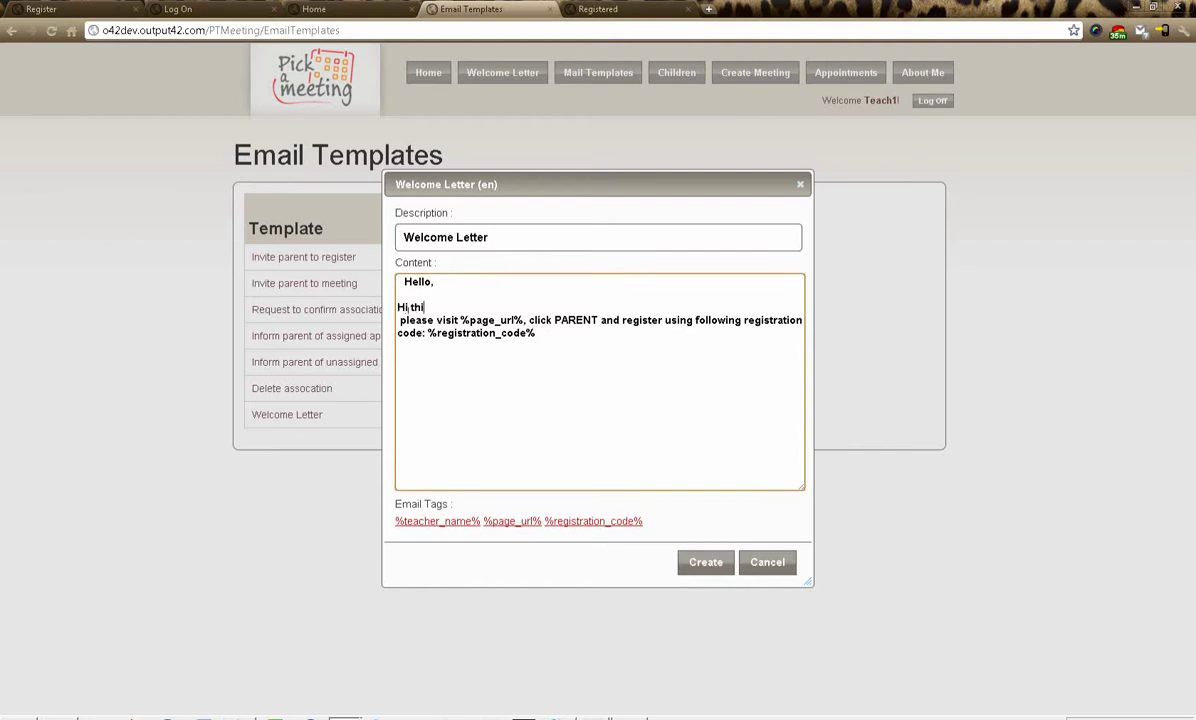
text(s is Mrs Smith your childs Teacher...)
key(Return)
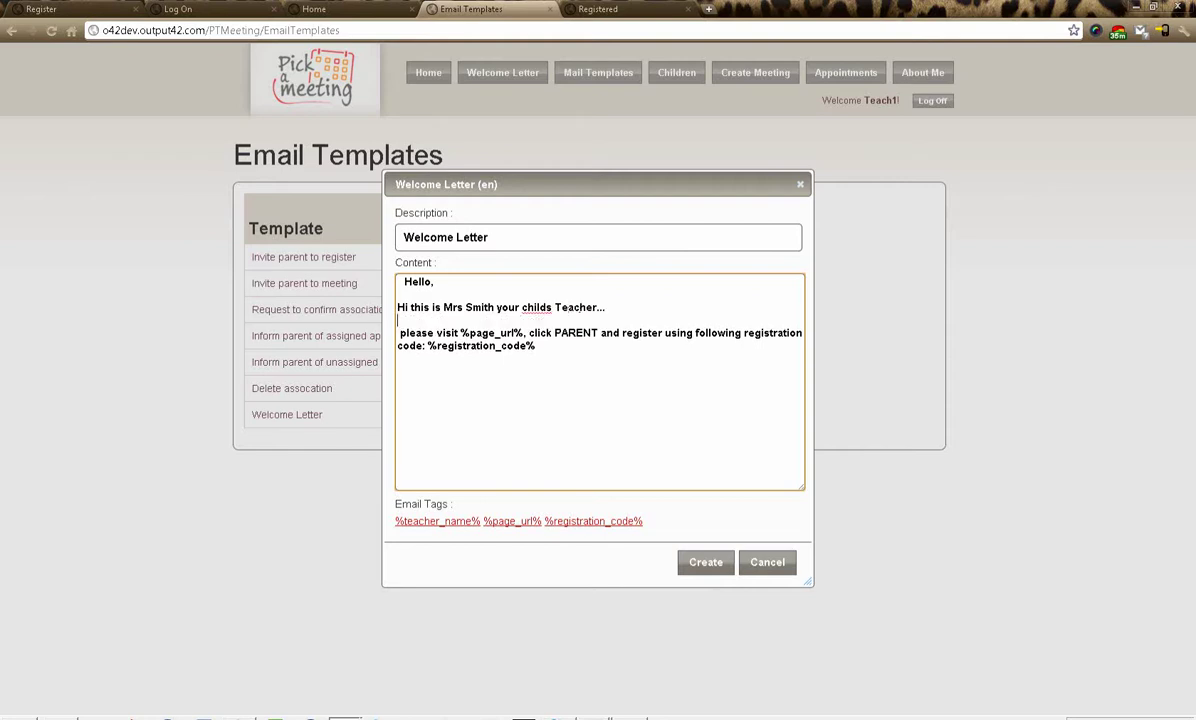
- Append a 'best regards' sign-off with the teacher's name and save the template
click(567, 355)
key(Return)
key(Return)
text(best regards)
key(Return)
key(Return)
text(Mrs Smith)
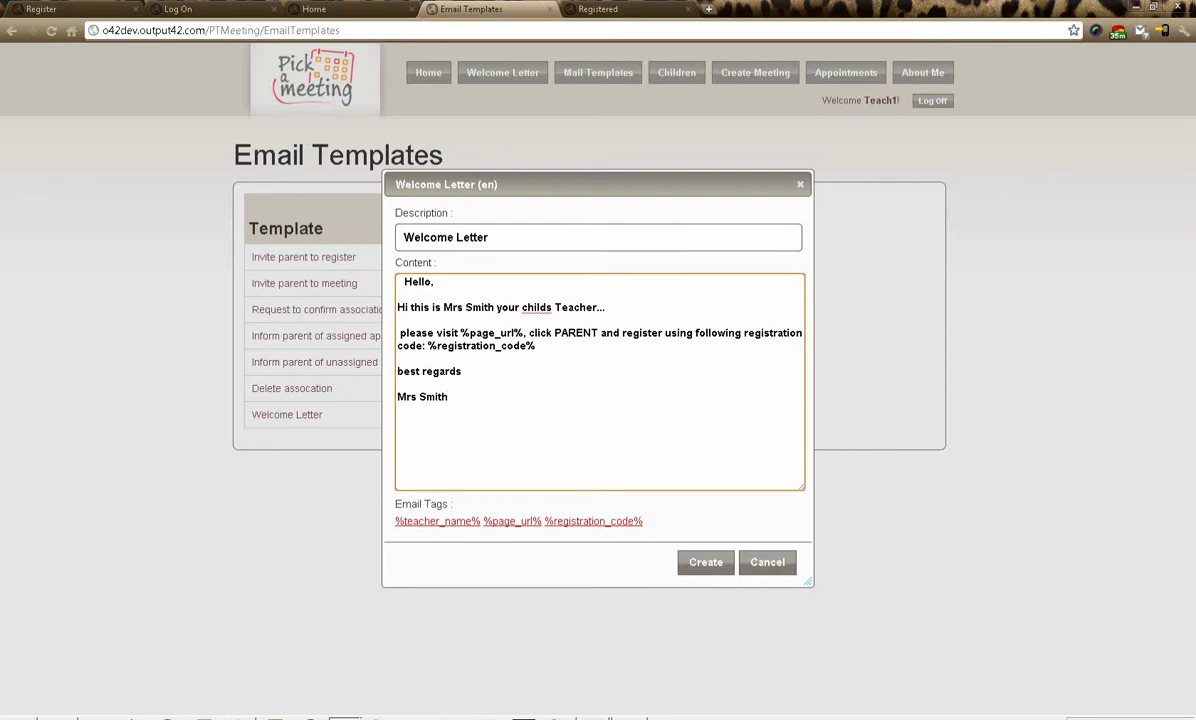
click(706, 563)
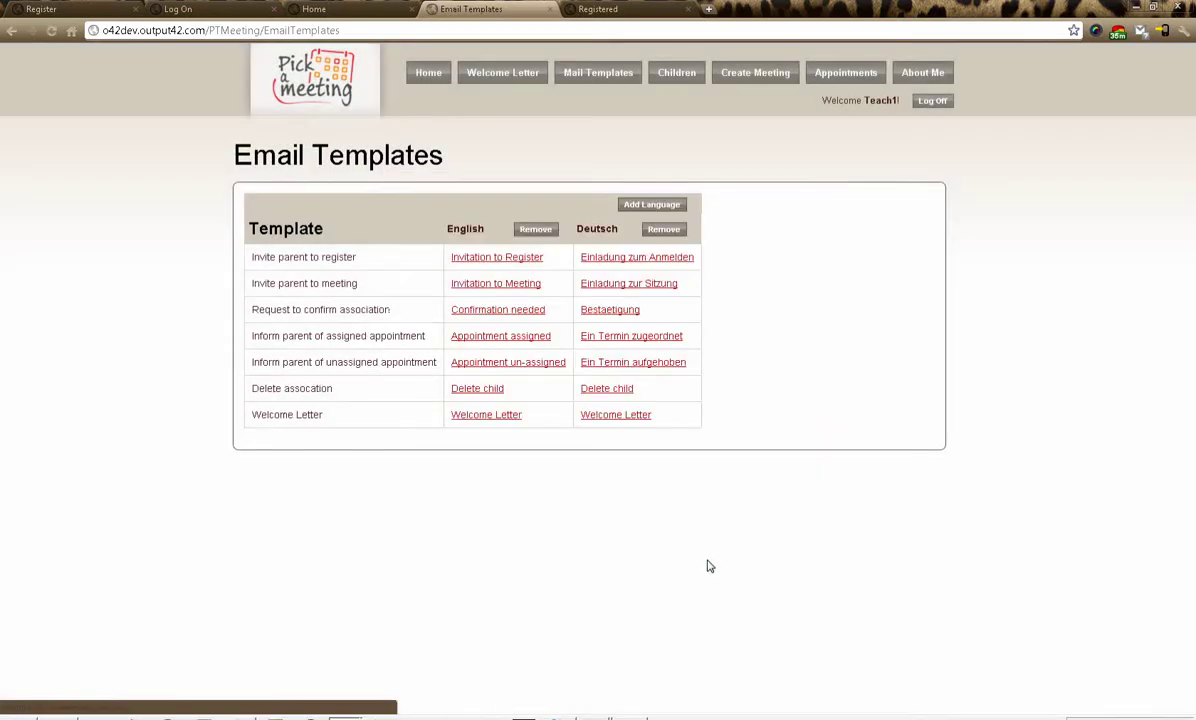
- Generate the welcome letter and save it as Pickameeting Welcome Letter (1).pdf
click(499, 85)
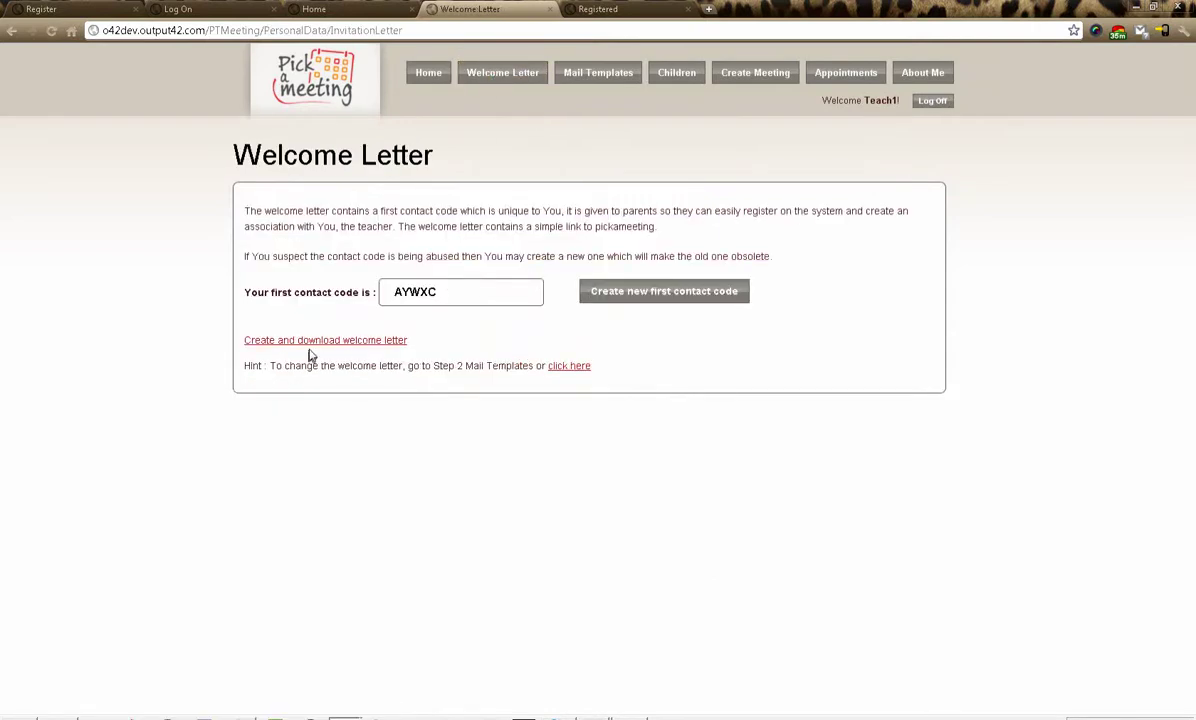
click(325, 341)
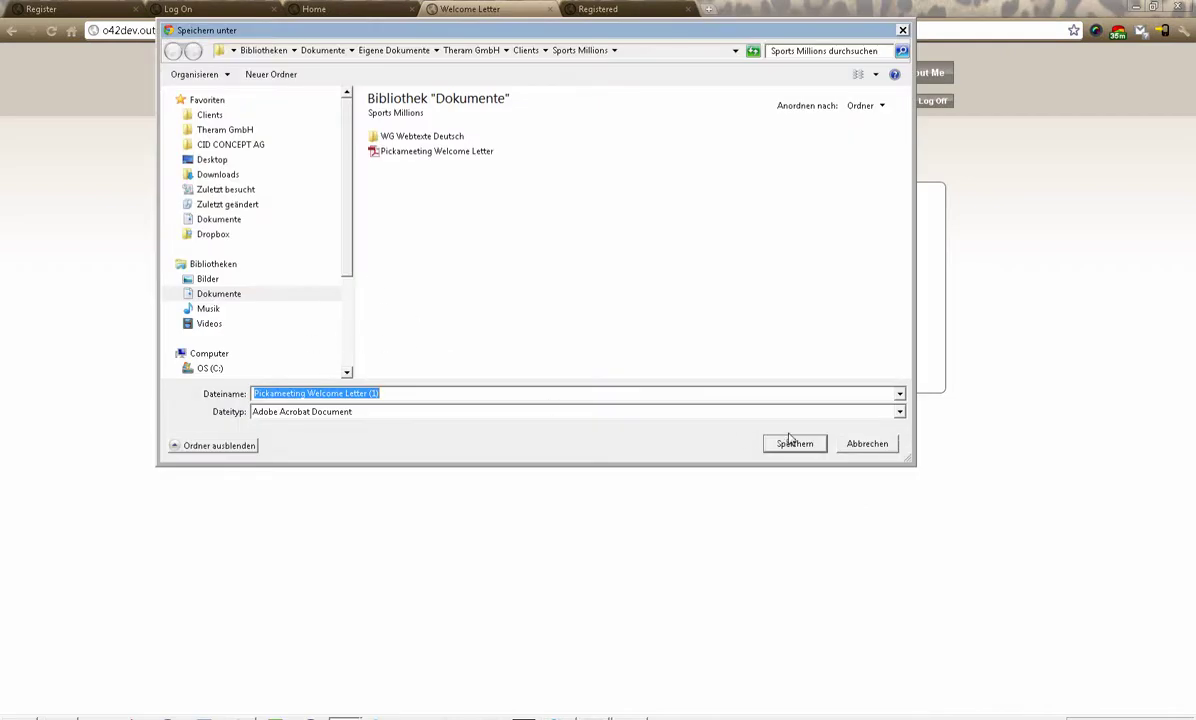
click(795, 444)
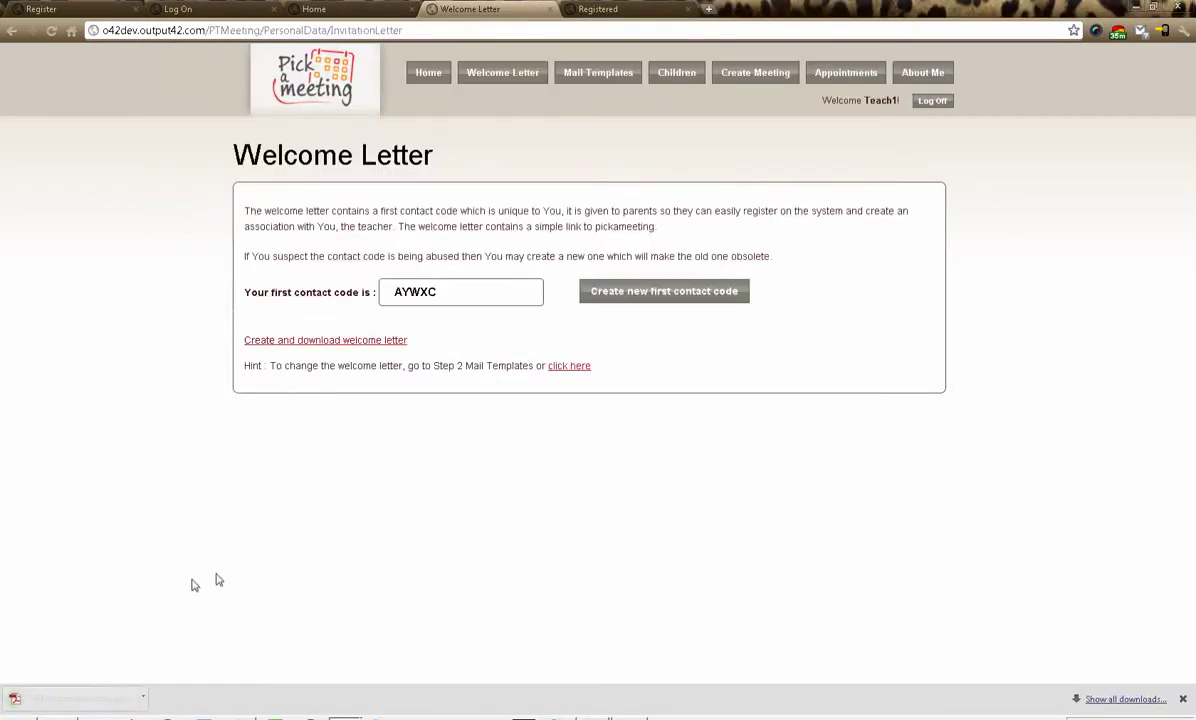
click(50, 701)
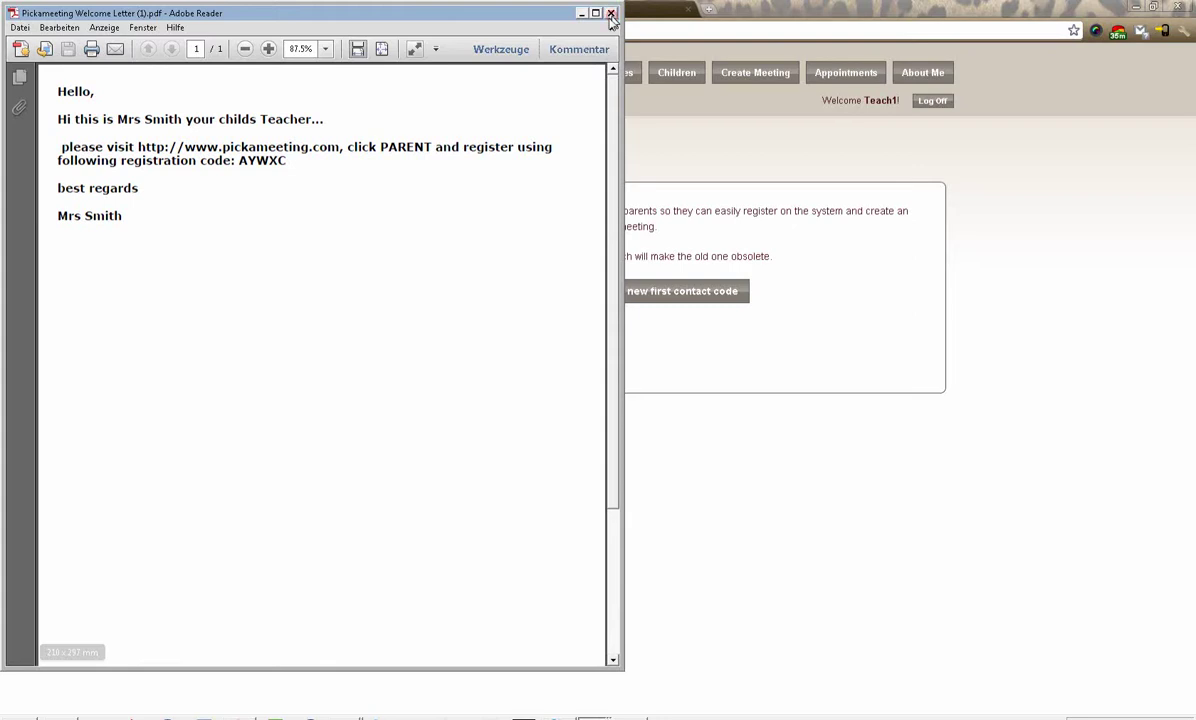
click(611, 13)
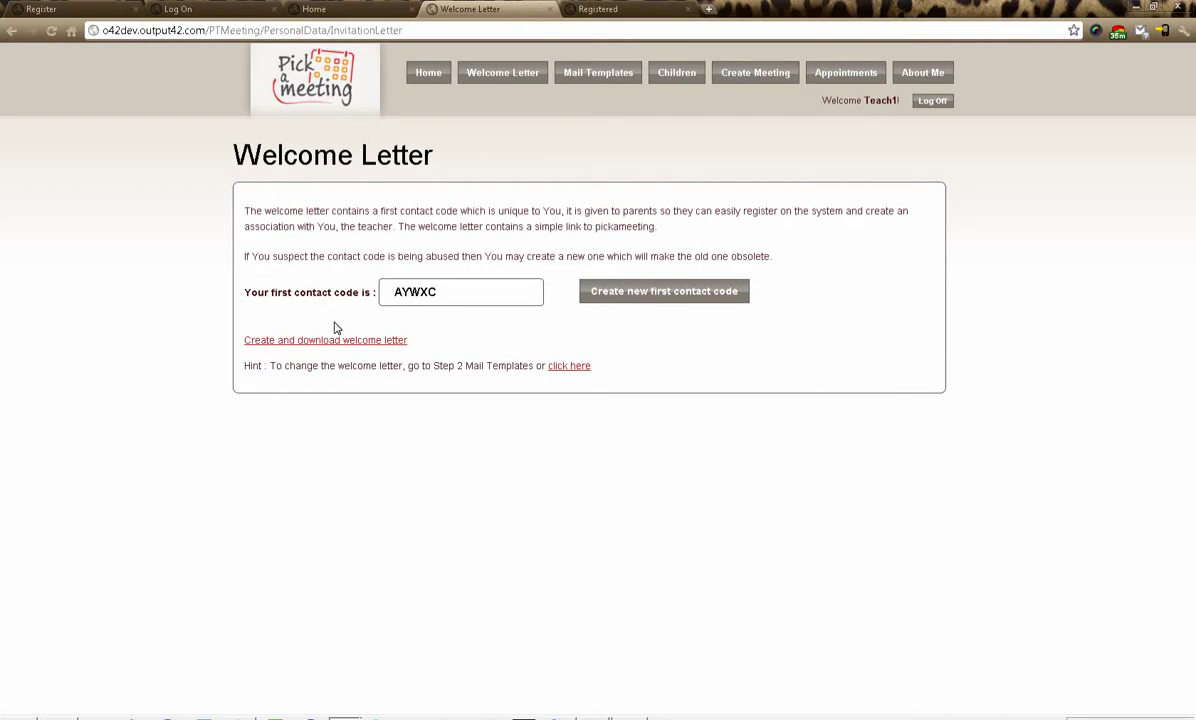
click(674, 78)
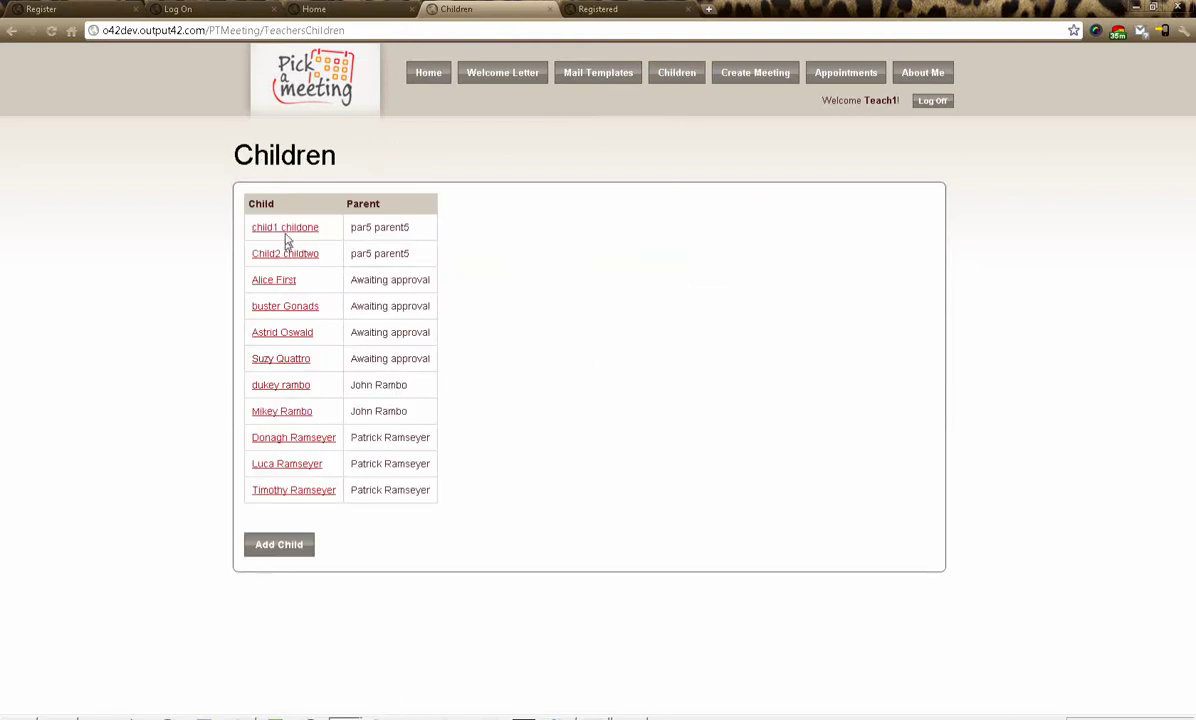
- Review the children list by highlighting each parent entry, from Awaiting approval to the last
triple_click(350, 307)
triple_click(350, 386)
drag(358, 410, 418, 410)
drag(350, 437, 430, 437)
drag(353, 463, 434, 466)
drag(350, 490, 432, 491)
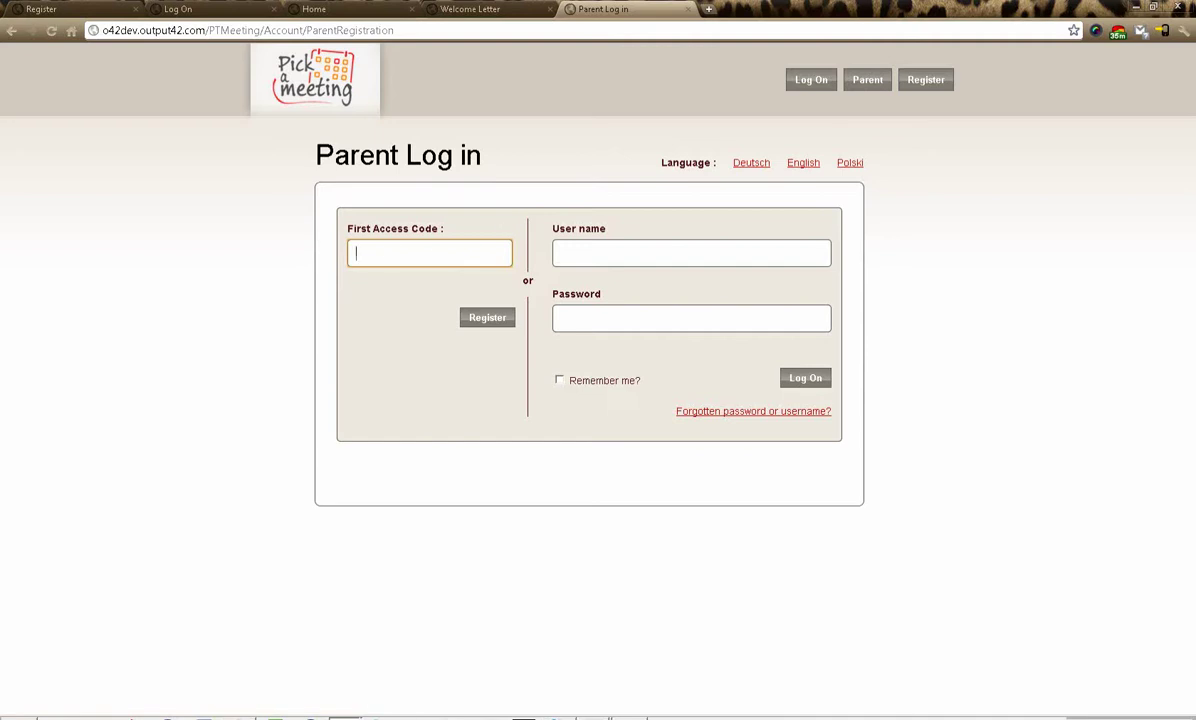
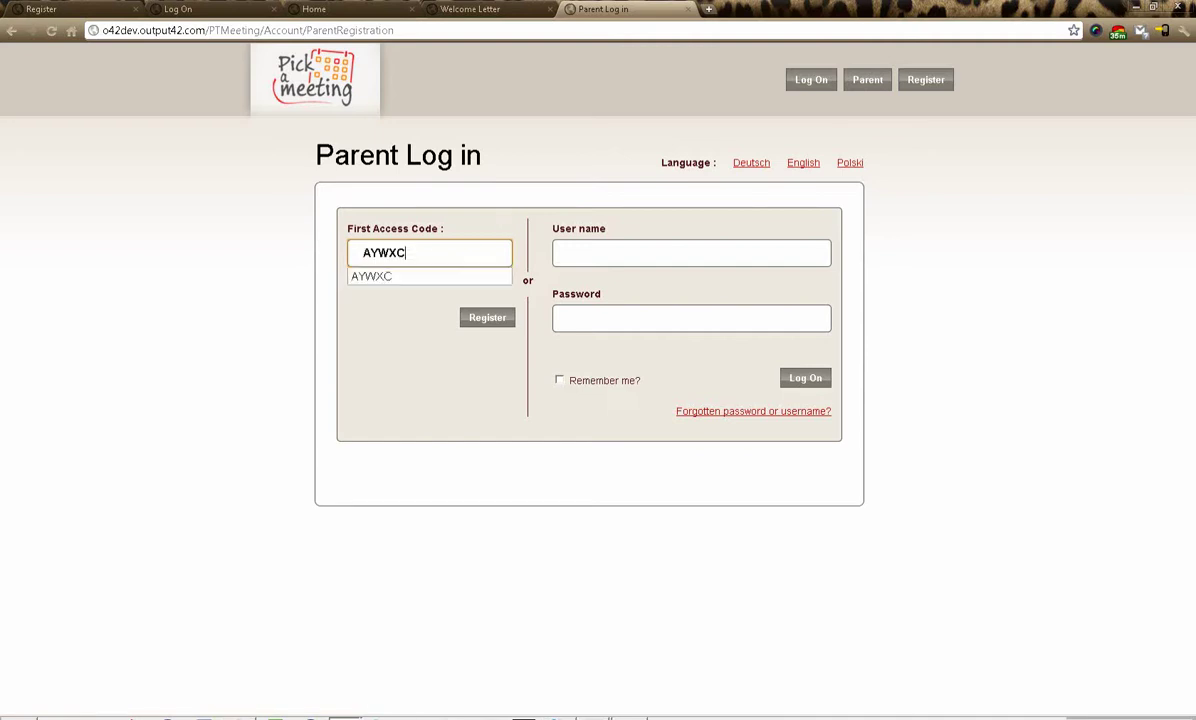
- Paste the teacher's first access code, then submit the new parent account form with a replaced e-mail
key(Down)
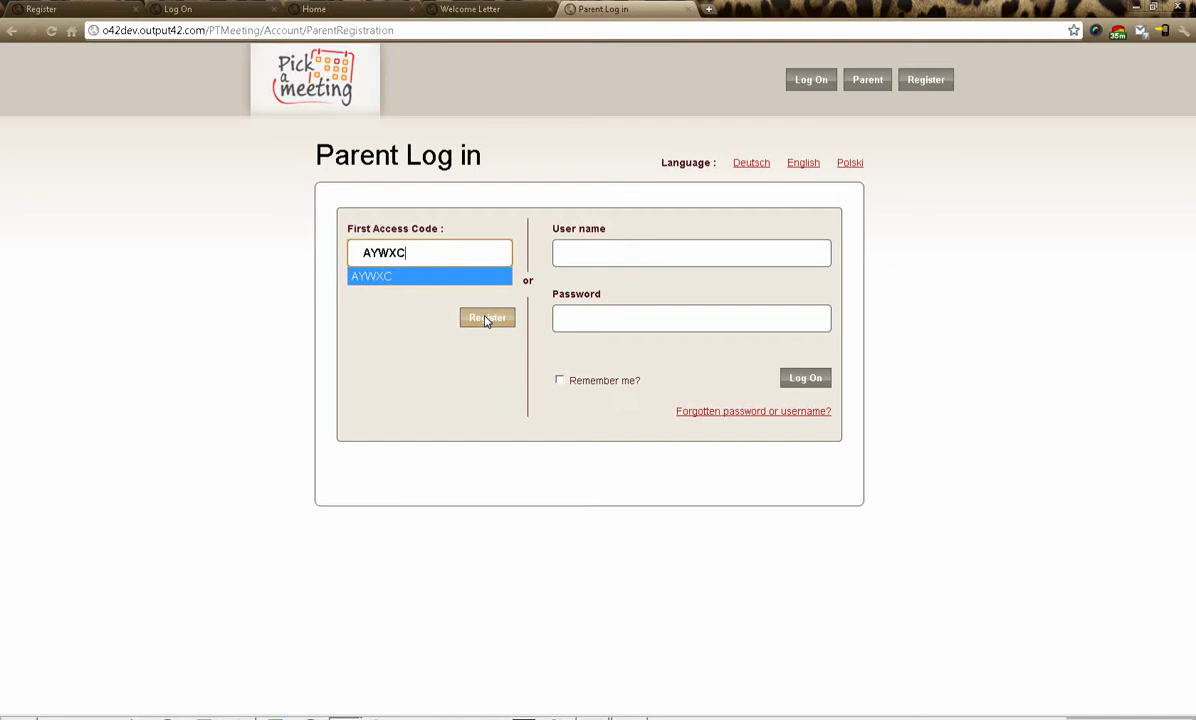
click(487, 318)
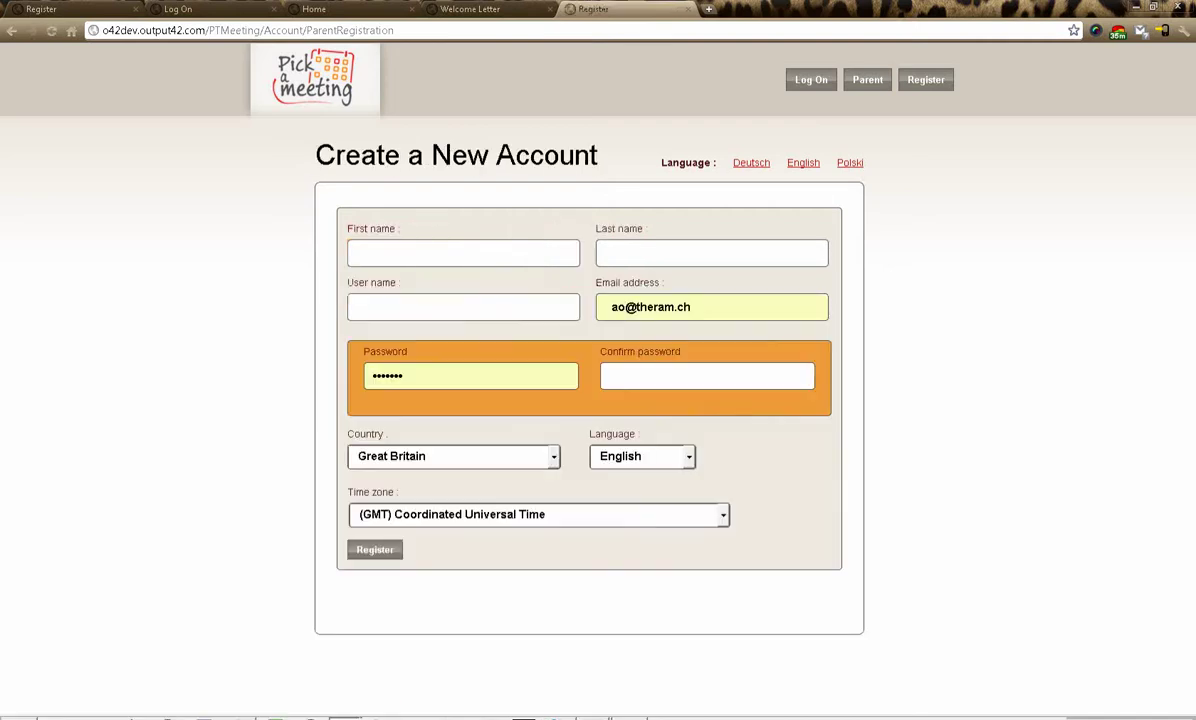
drag(692, 307, 587, 295)
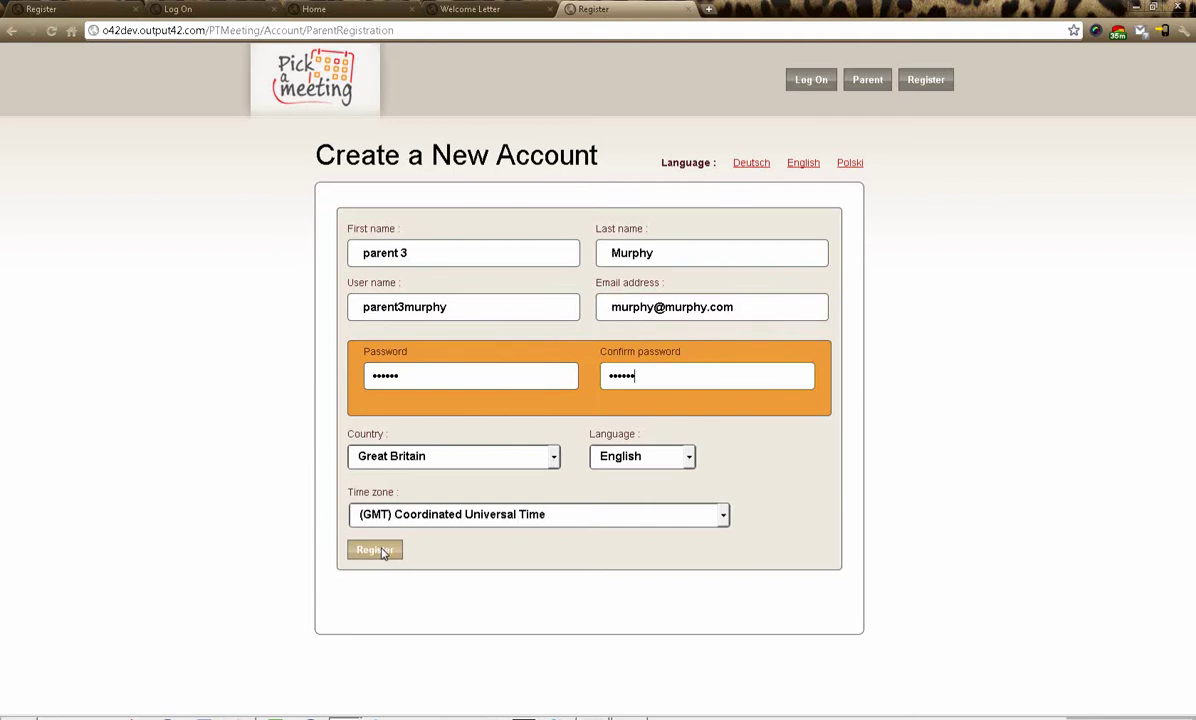
click(381, 553)
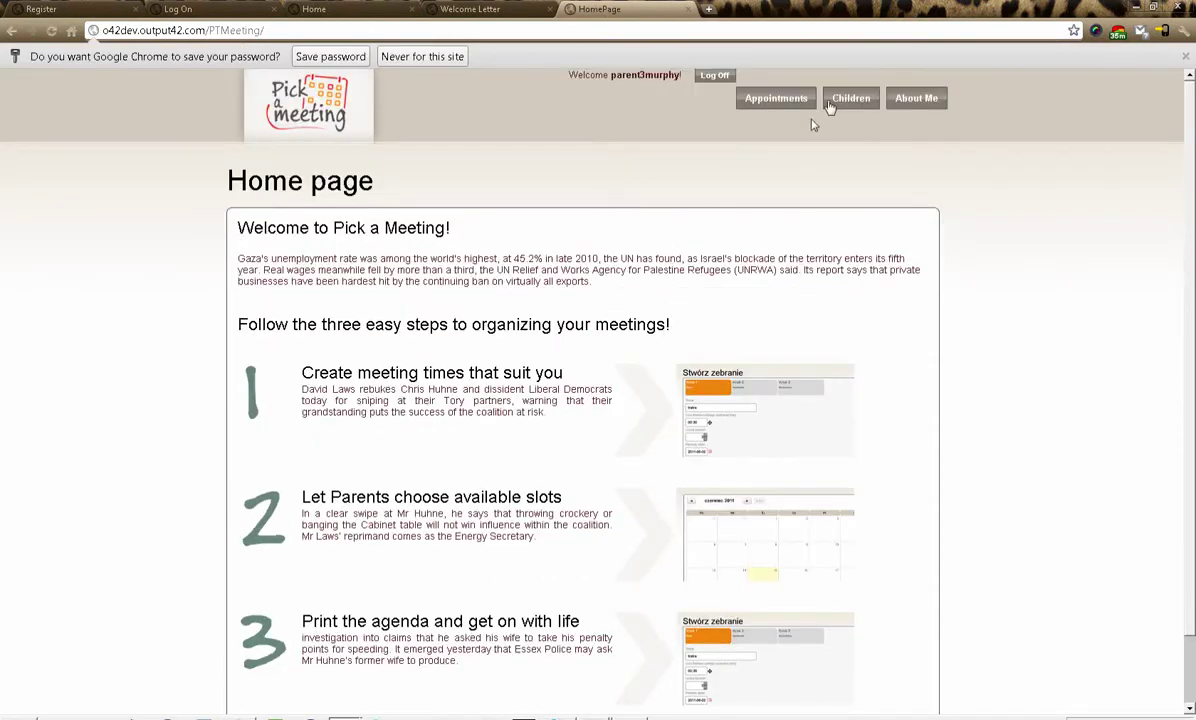
- Add a male child with his first and last name, save him, and go to Appointments
click(850, 98)
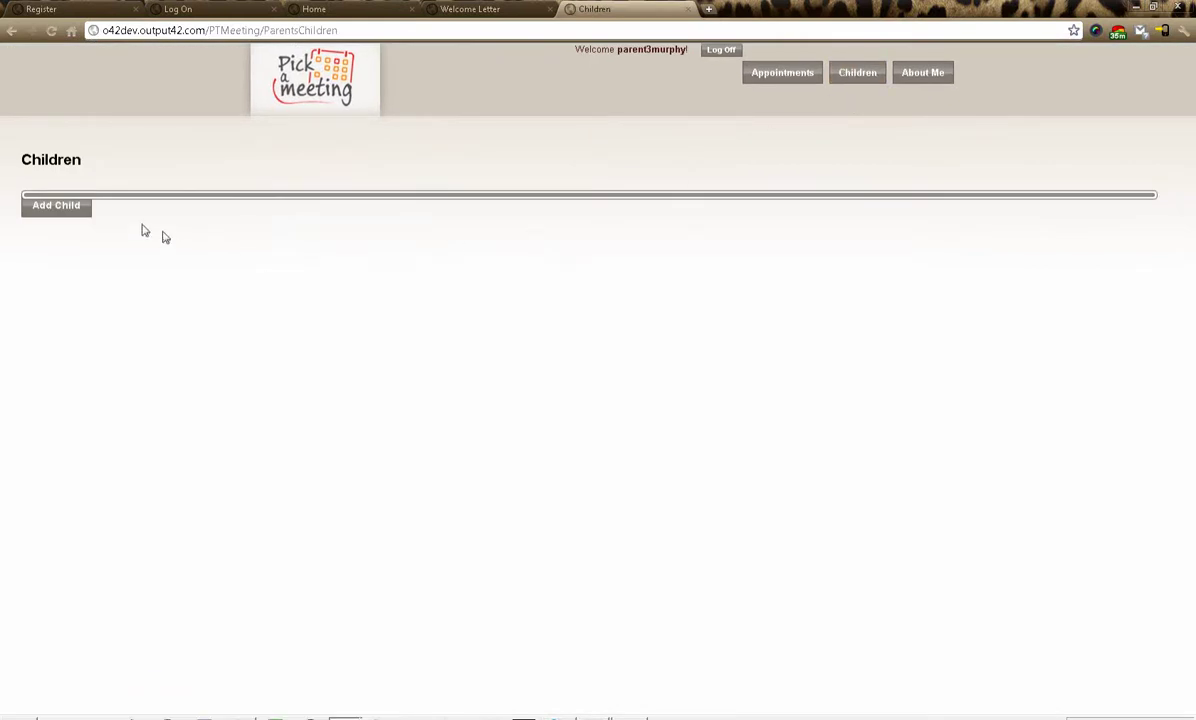
click(56, 207)
click(117, 331)
click(653, 346)
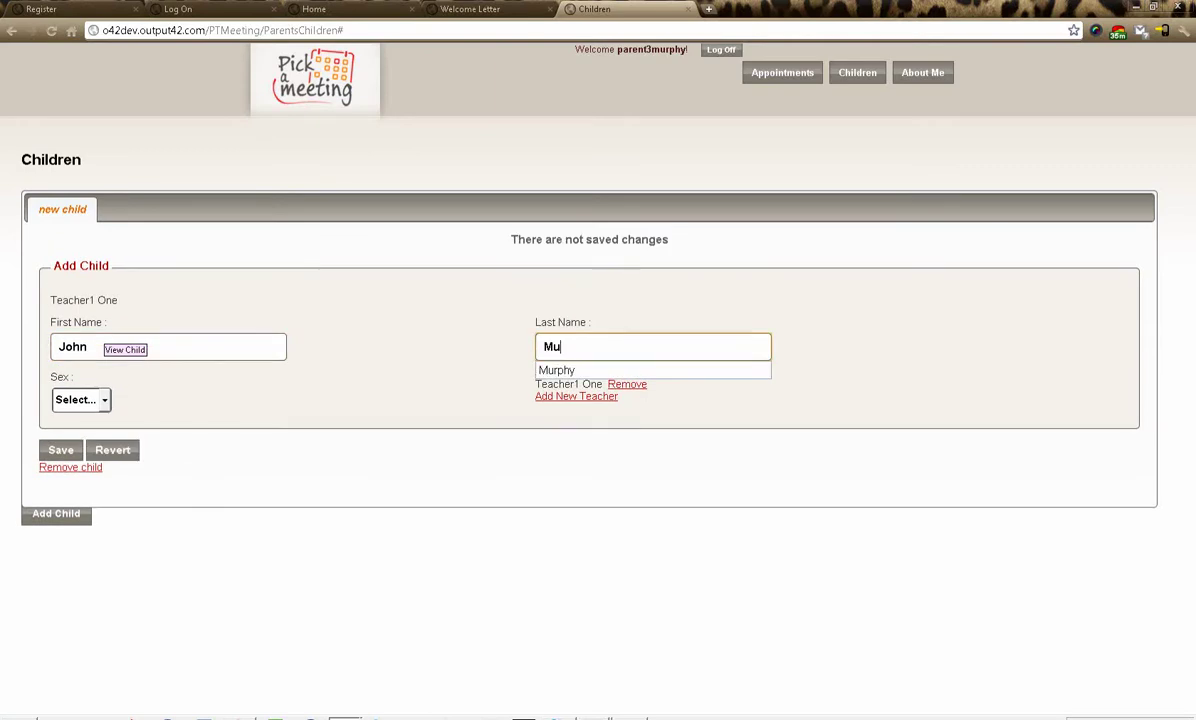
click(100, 398)
click(87, 431)
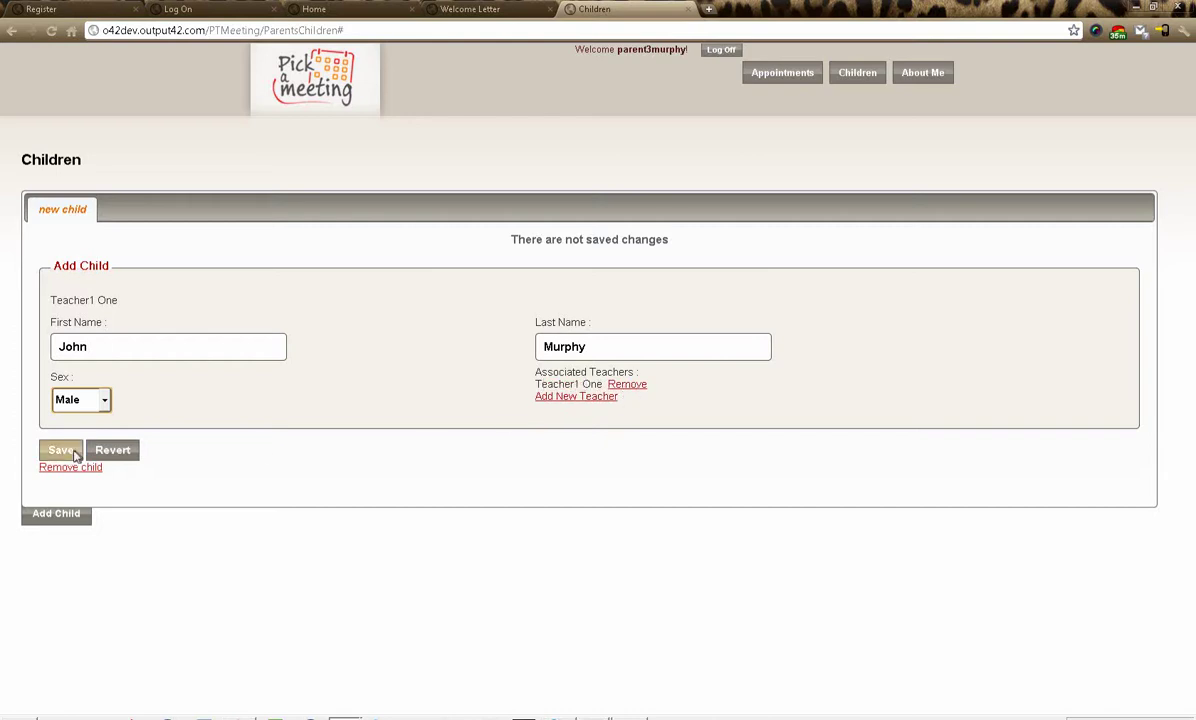
click(60, 450)
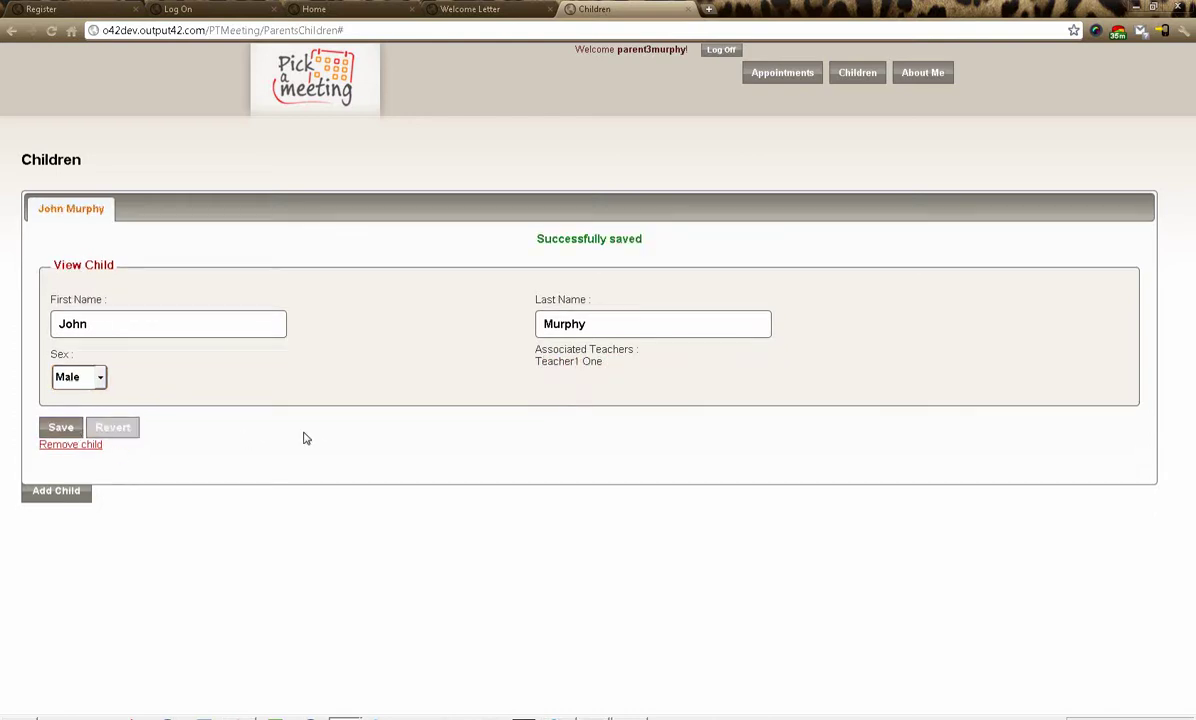
click(774, 78)
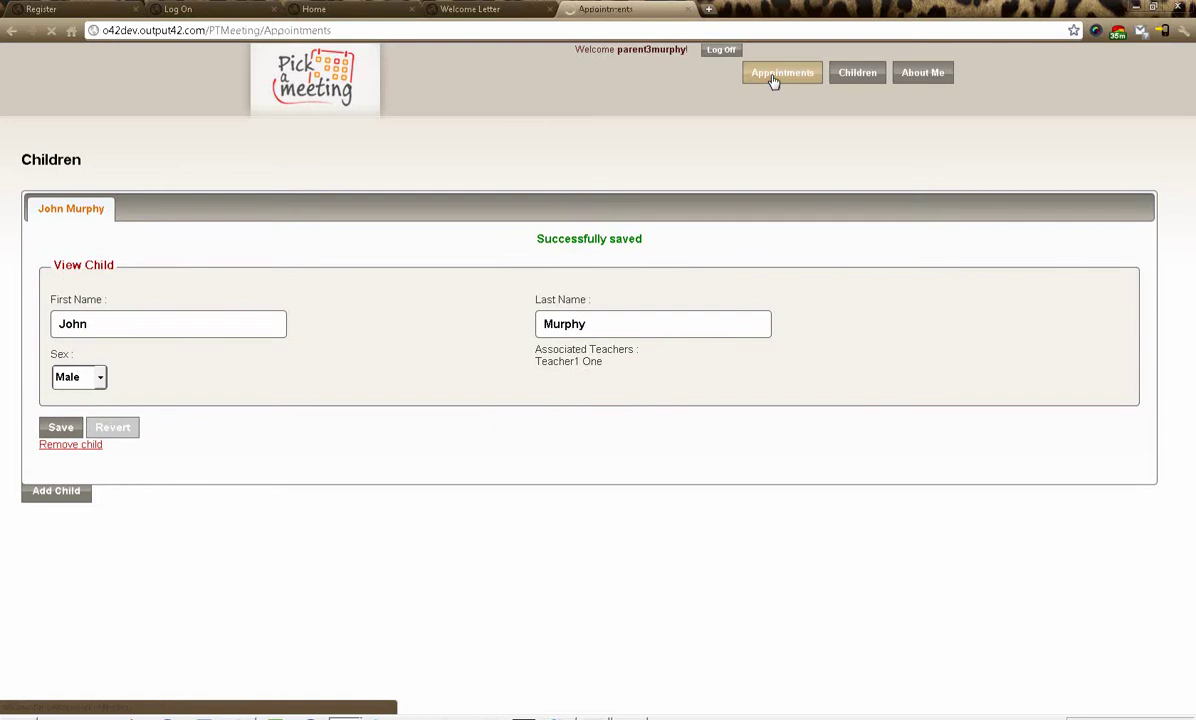
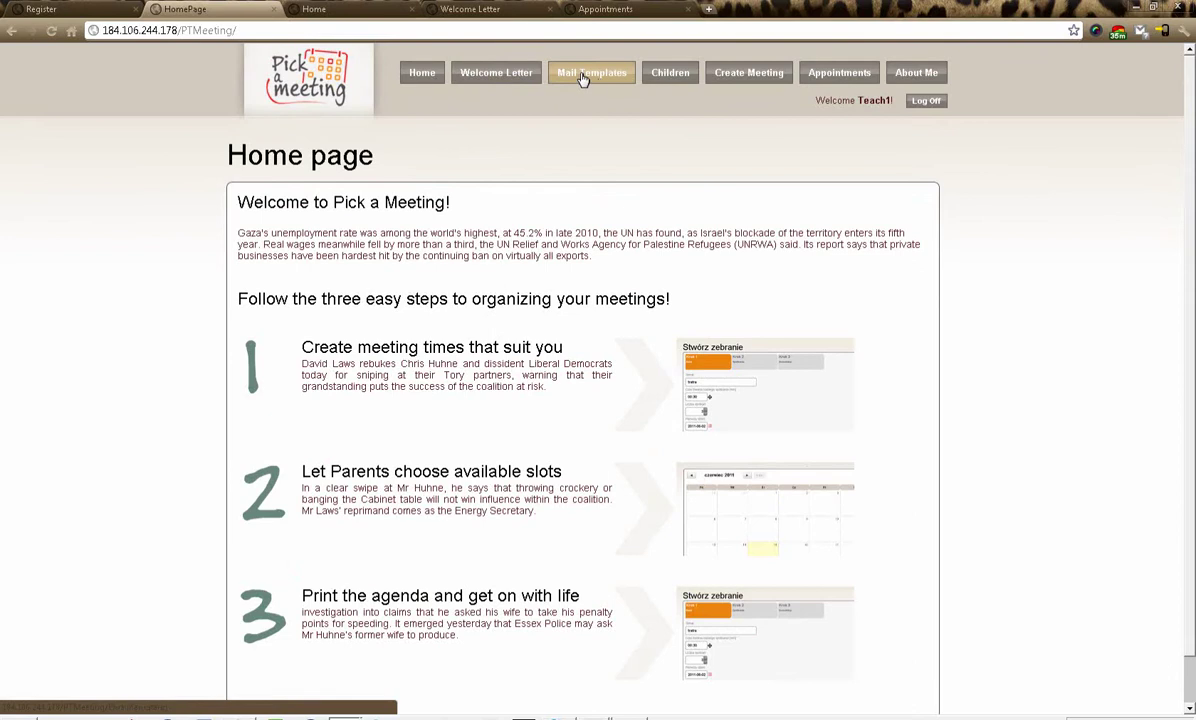
- Open the Mail Templates page listing each email template in English and Deutsch
click(590, 79)
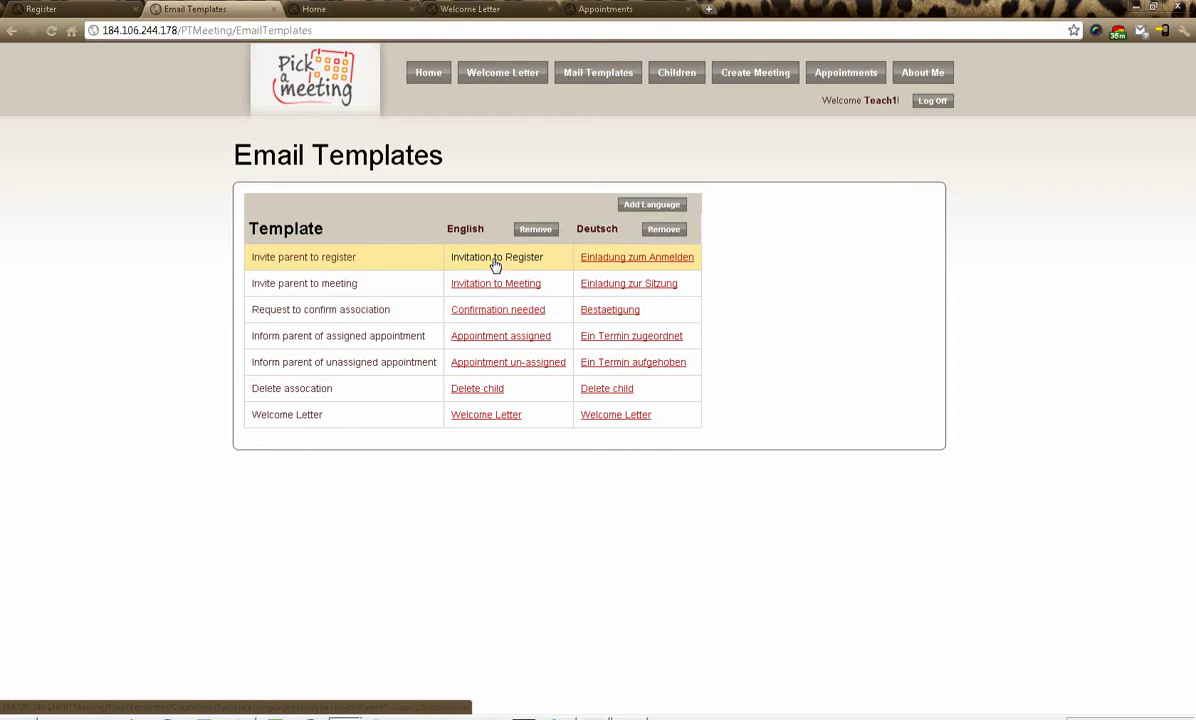
- Put 'Hello,' and the Regards sign-off on separate lines in the English Invitation to Register email, then save it
click(495, 262)
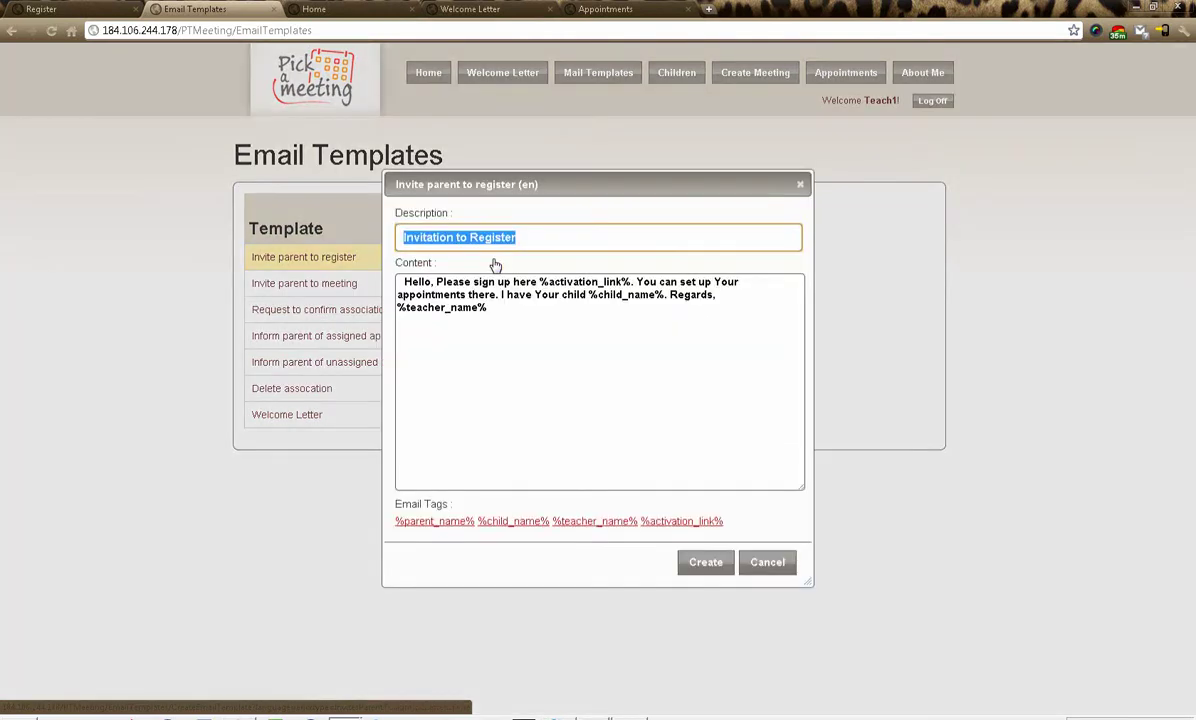
click(446, 284)
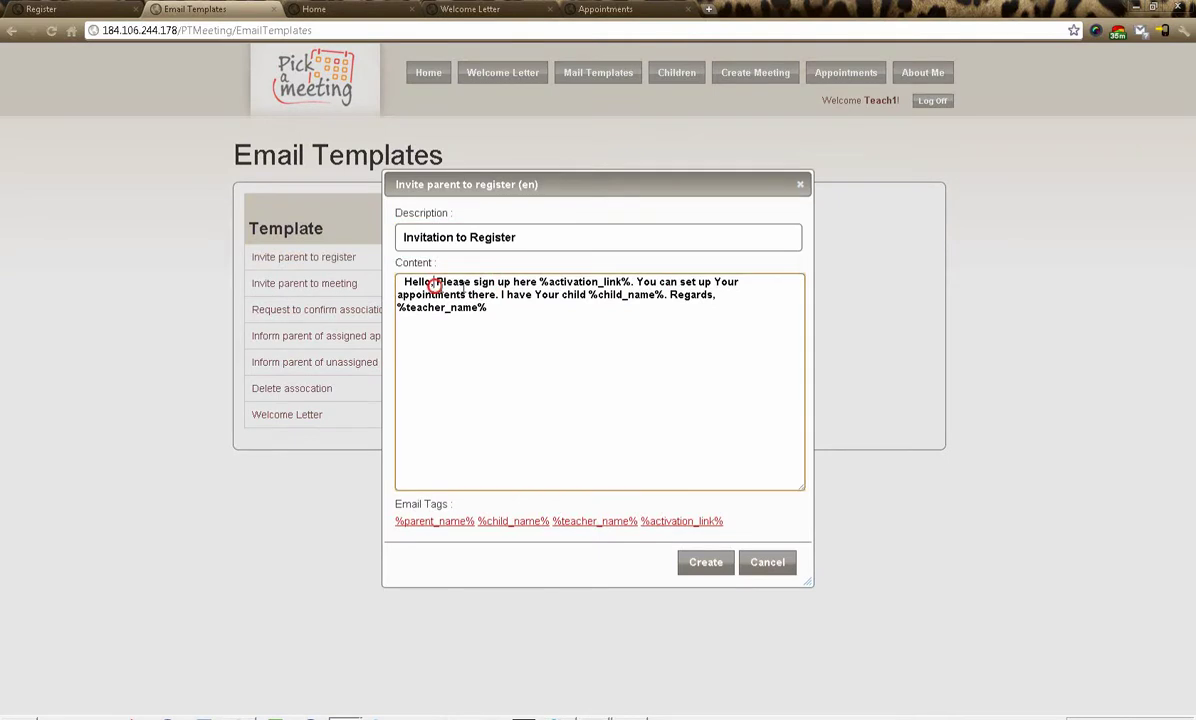
key(Return)
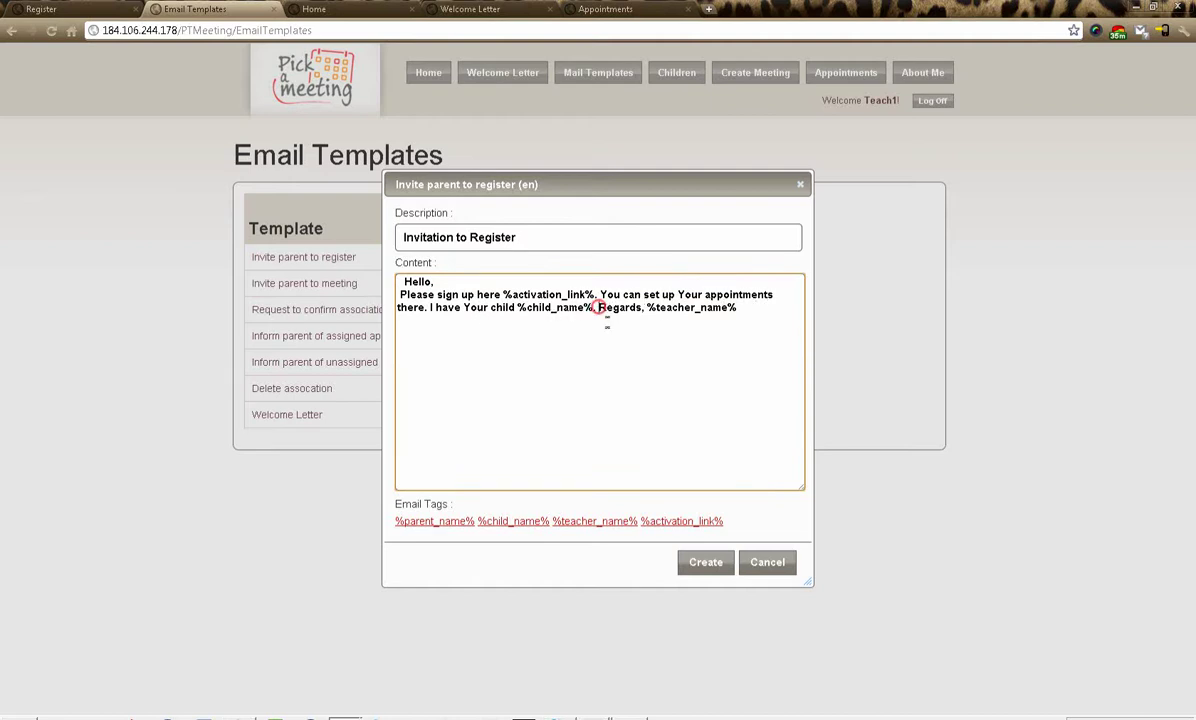
key(Return)
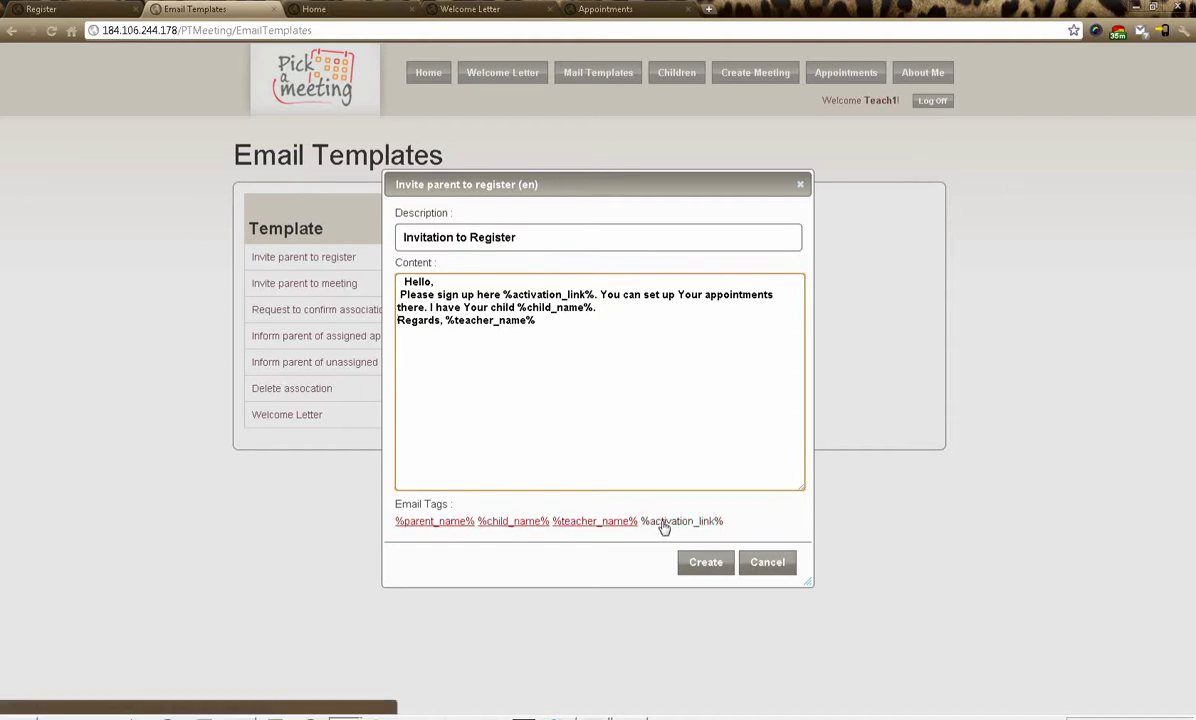
click(708, 563)
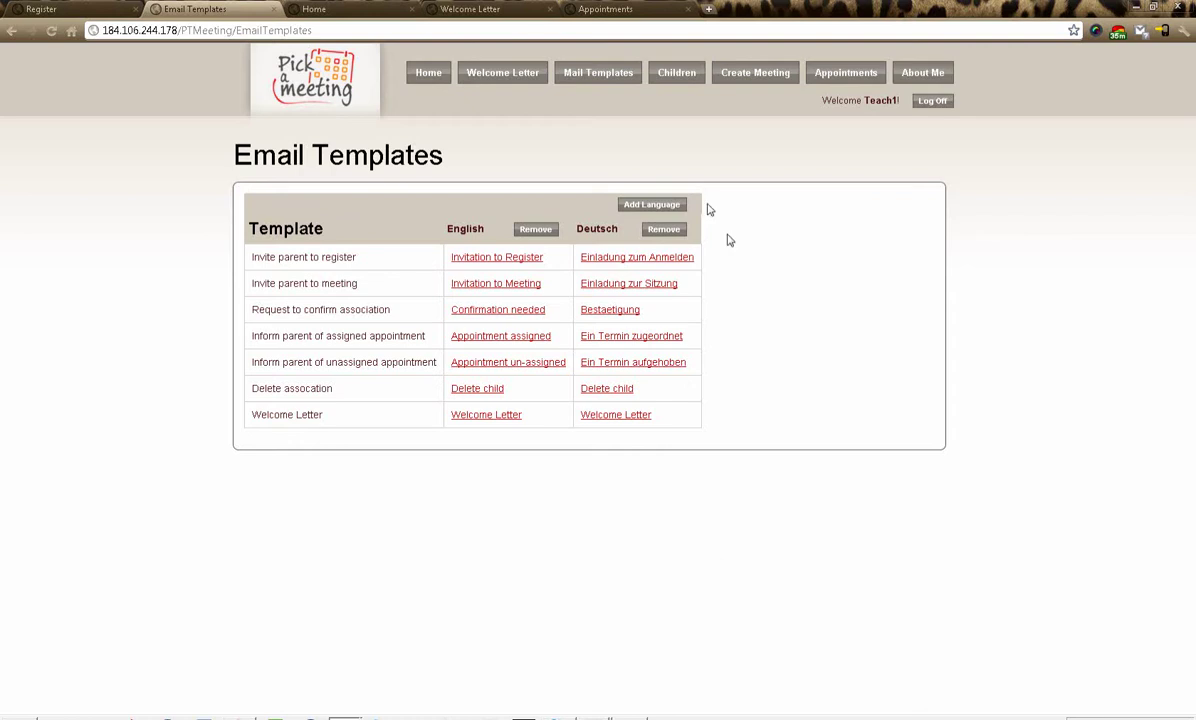
- Go to the Children list, highlight parent 3 Murphy's name, and start a new Add Child form
click(675, 73)
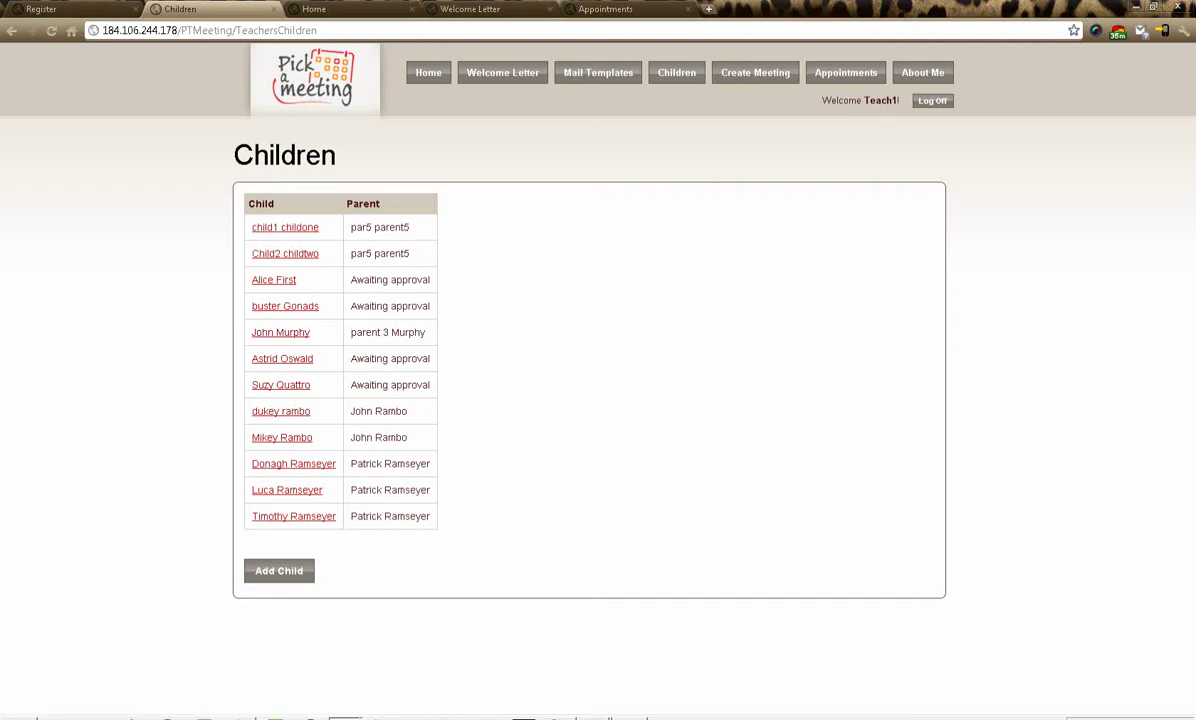
drag(340, 333, 427, 334)
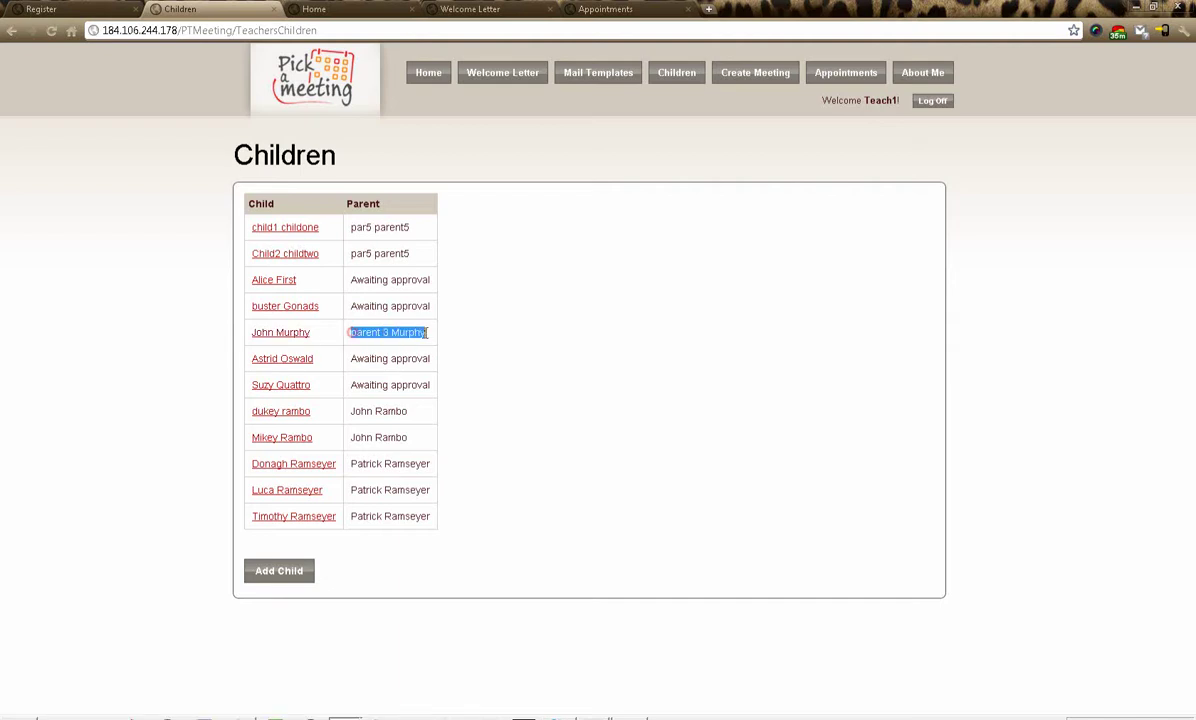
click(427, 335)
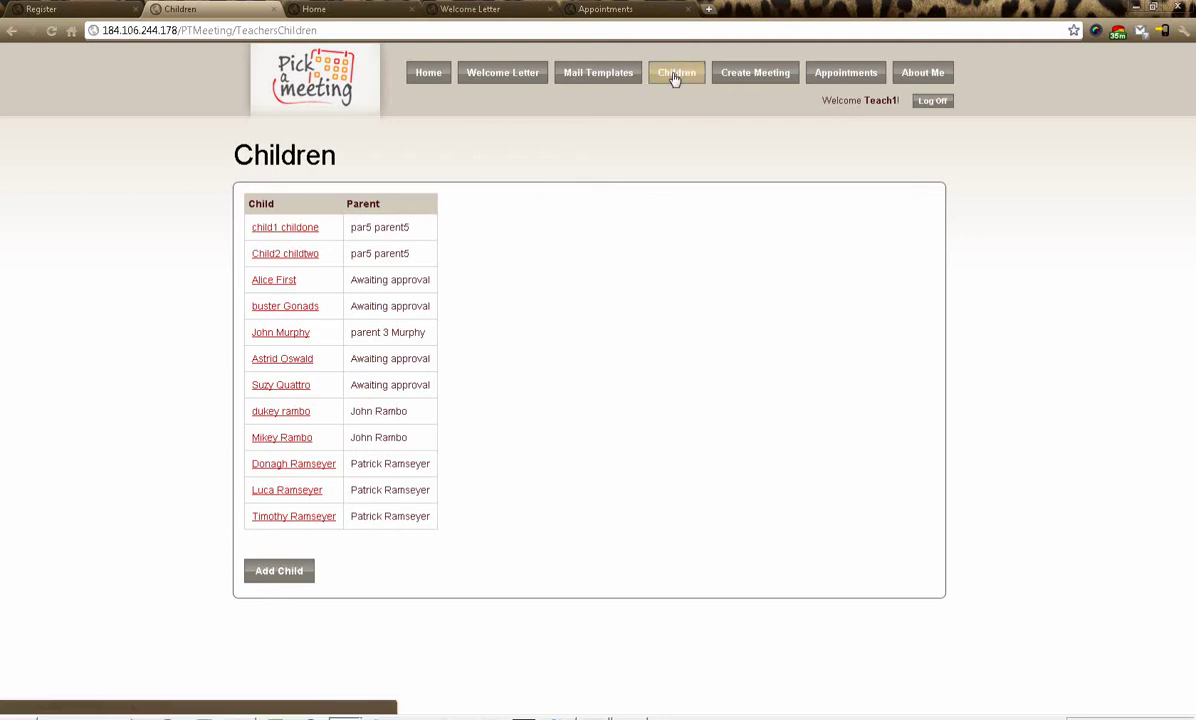
click(279, 572)
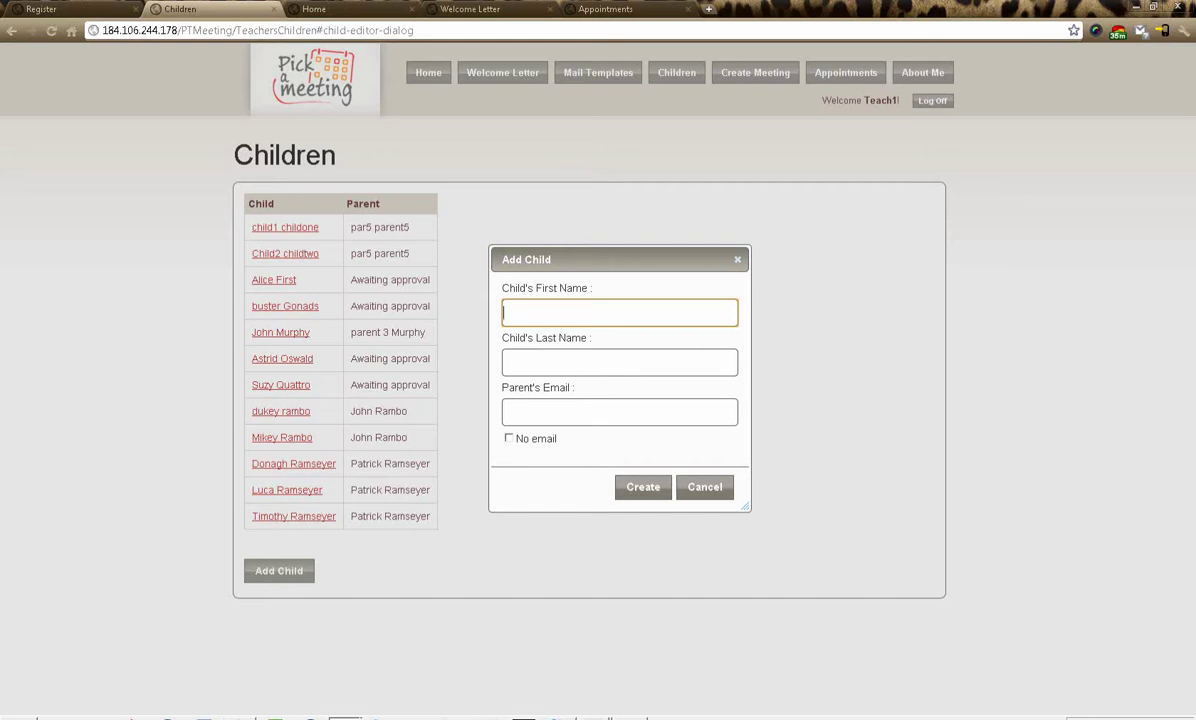
- Enter first name 'child number 4', last name 'children' and a parent's e-mail address
text(child number 4)
key(Tab)
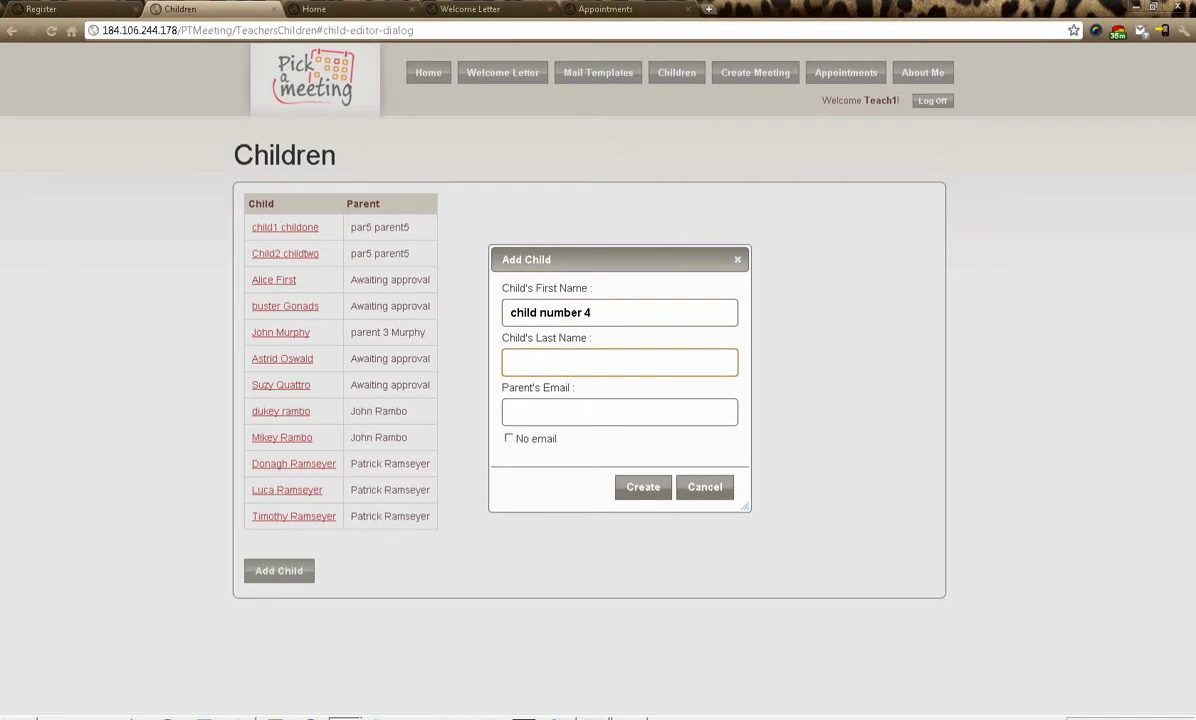
text(children)
key(Tab)
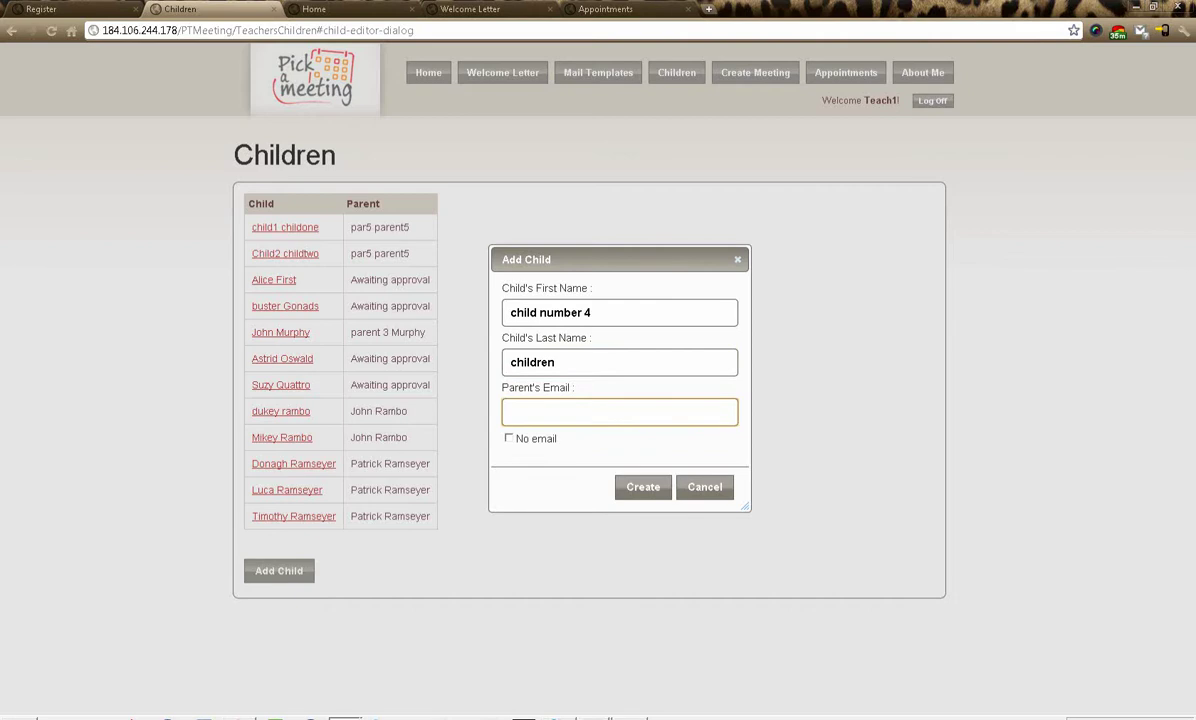
text(hello@hello.com)
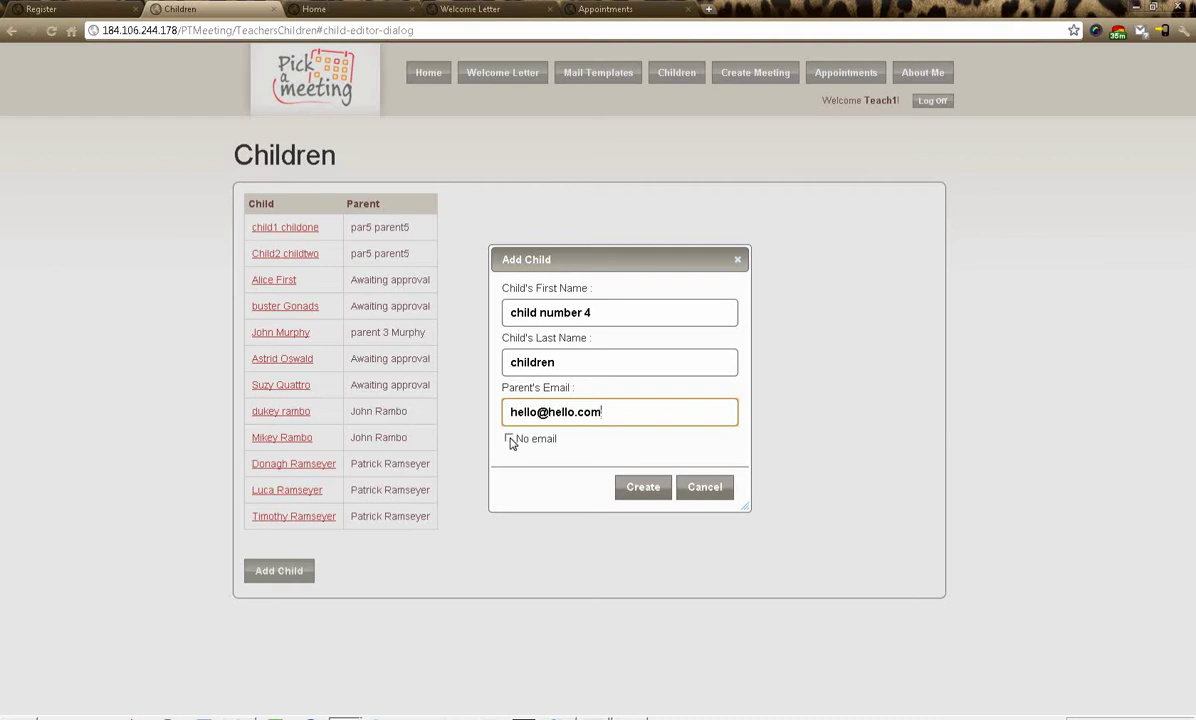
- Turn No email on and back off, re-enter the parent's e-mail, and create the child
click(509, 440)
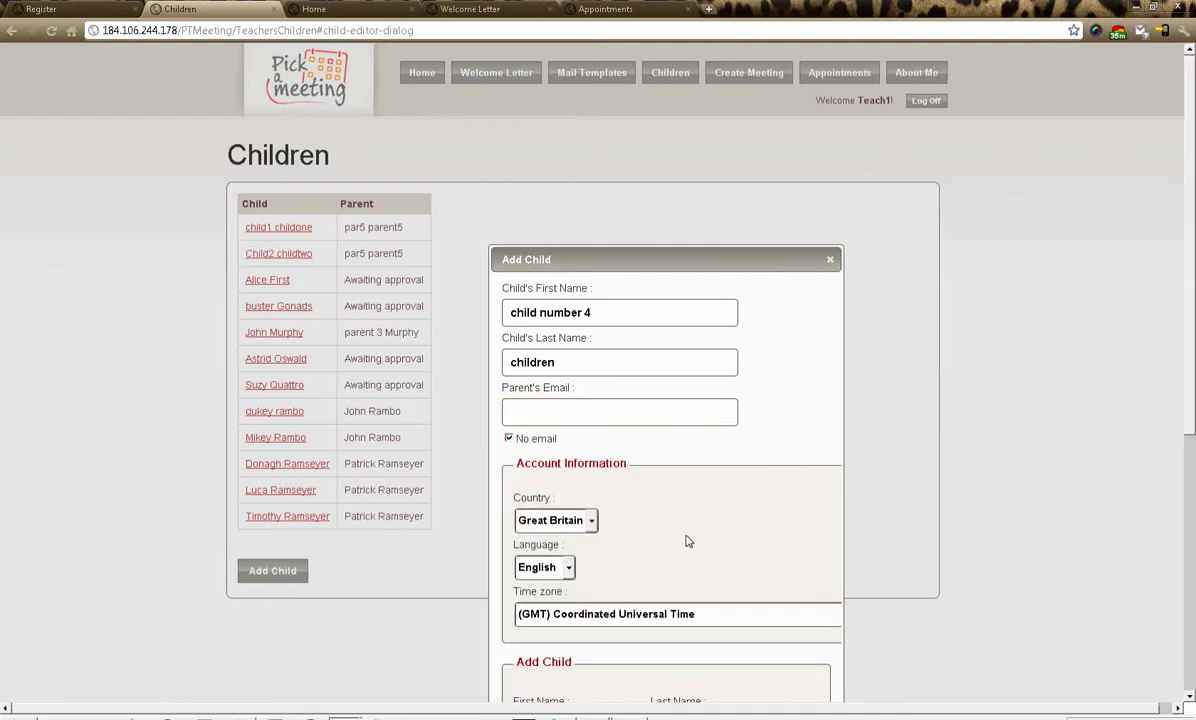
scroll(686, 541, down, 5)
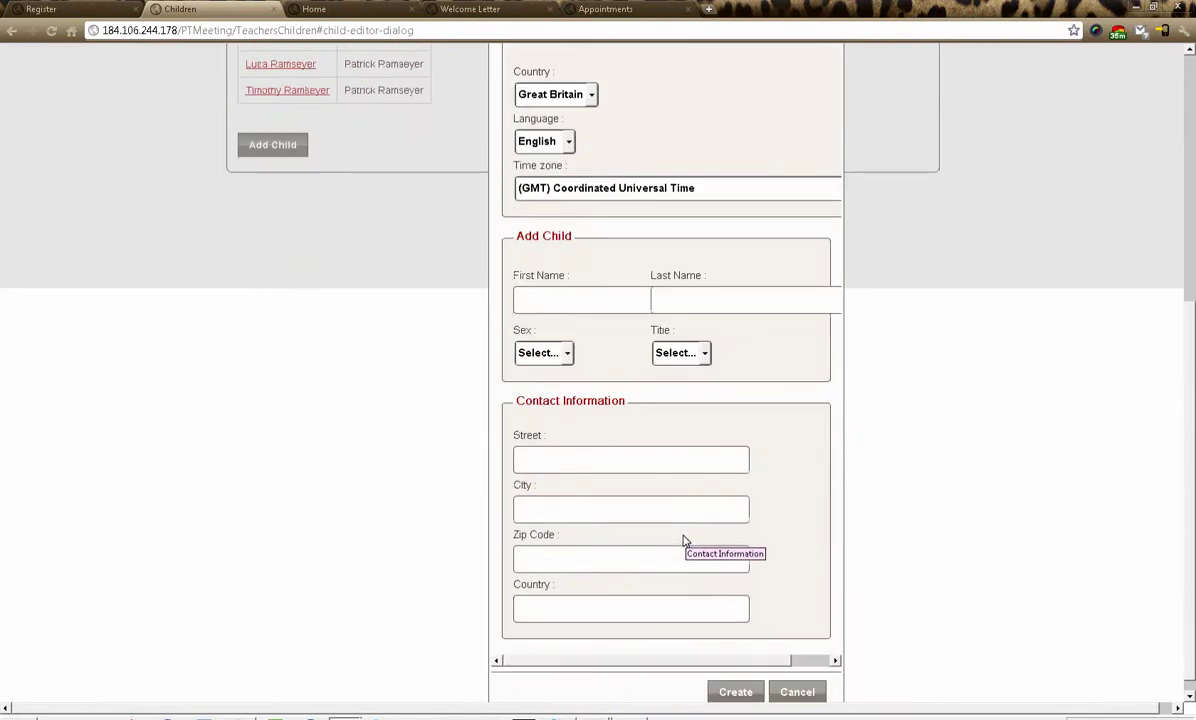
scroll(690, 539, up, 1)
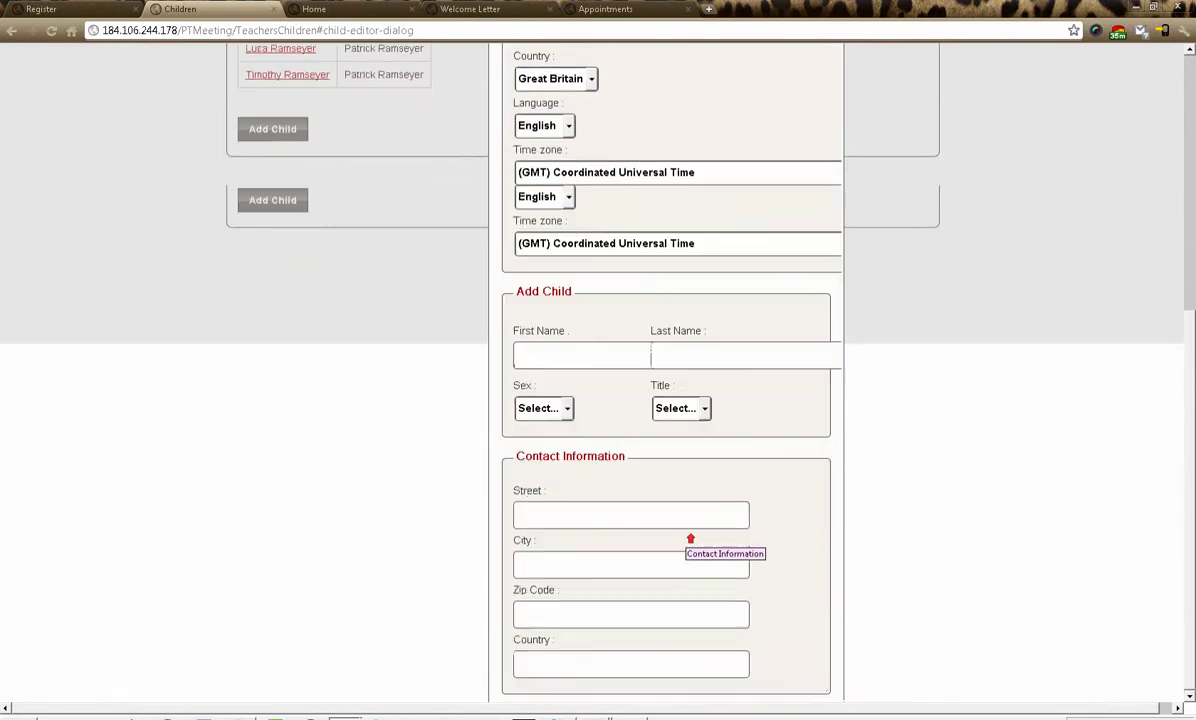
scroll(690, 539, up, 5)
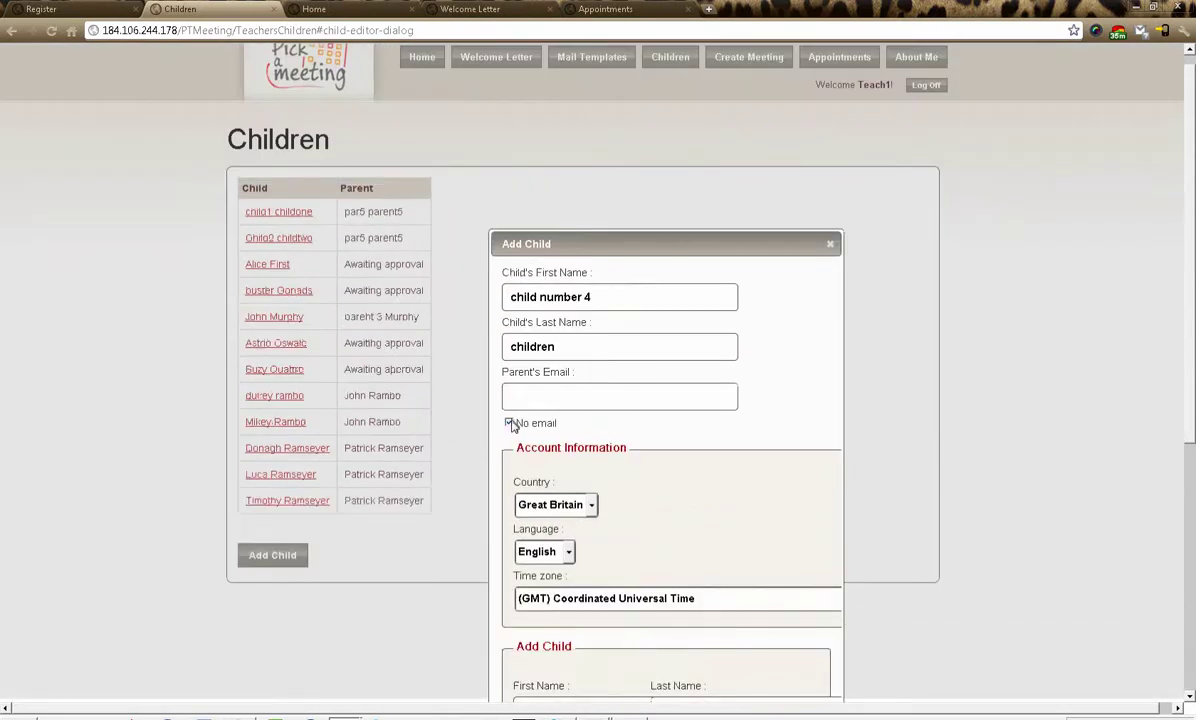
click(510, 424)
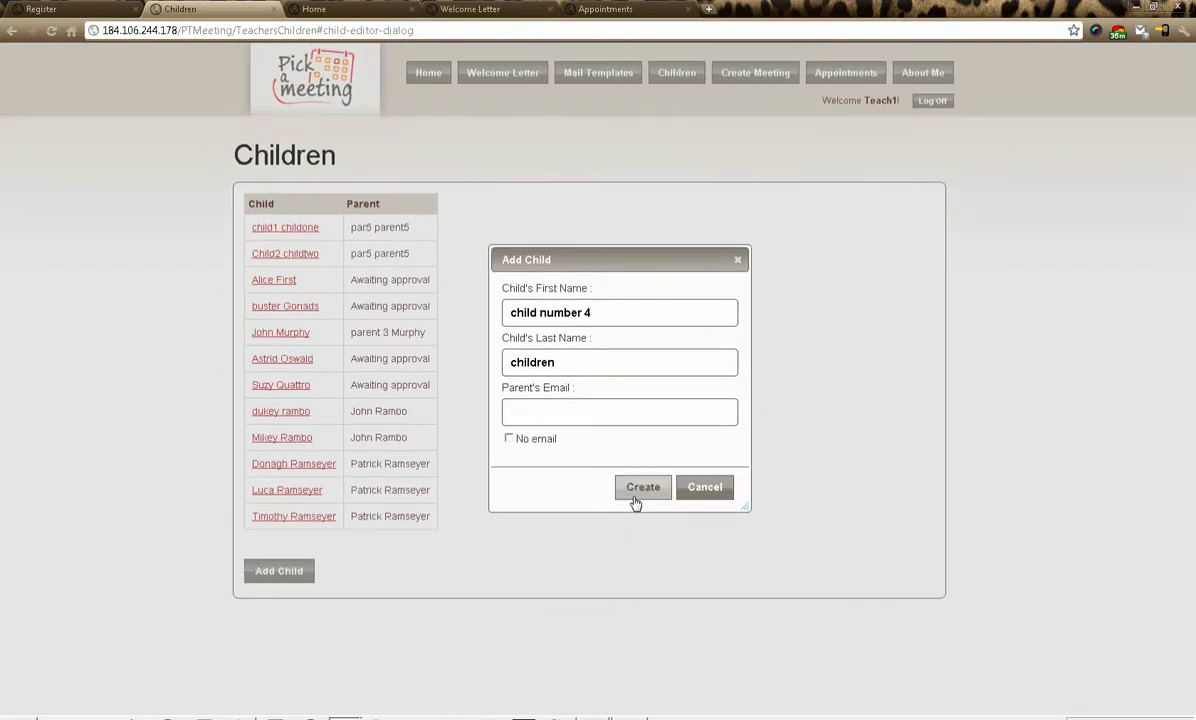
click(665, 419)
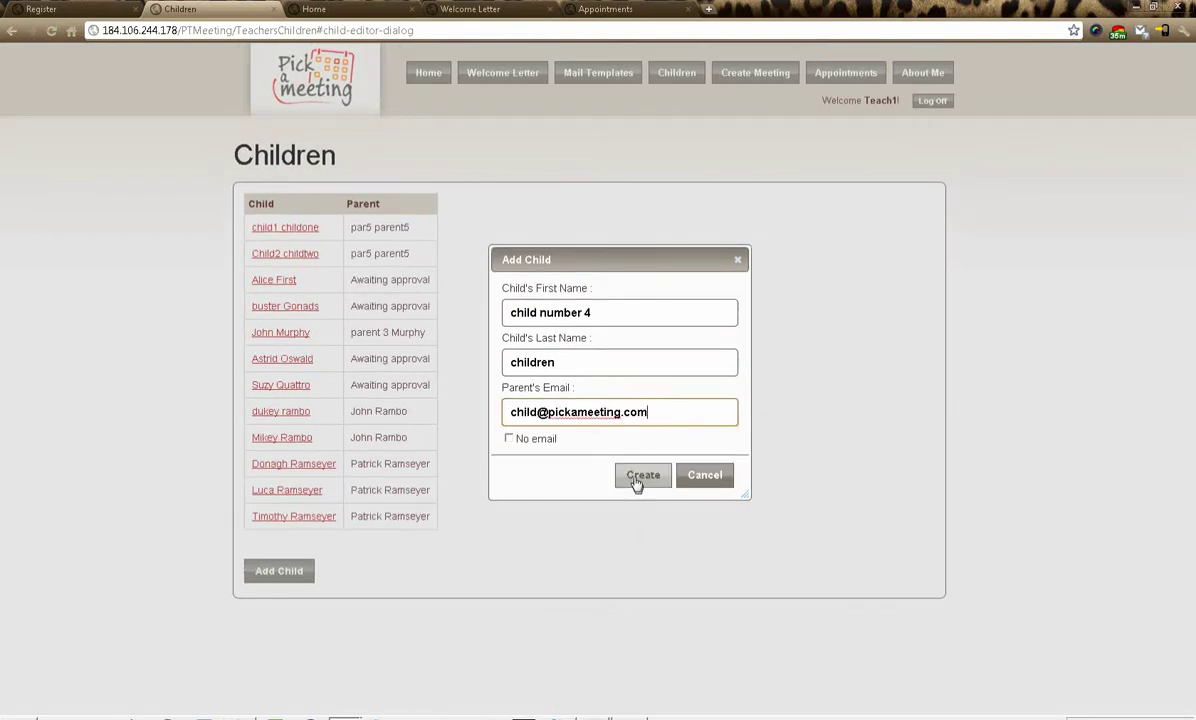
click(638, 484)
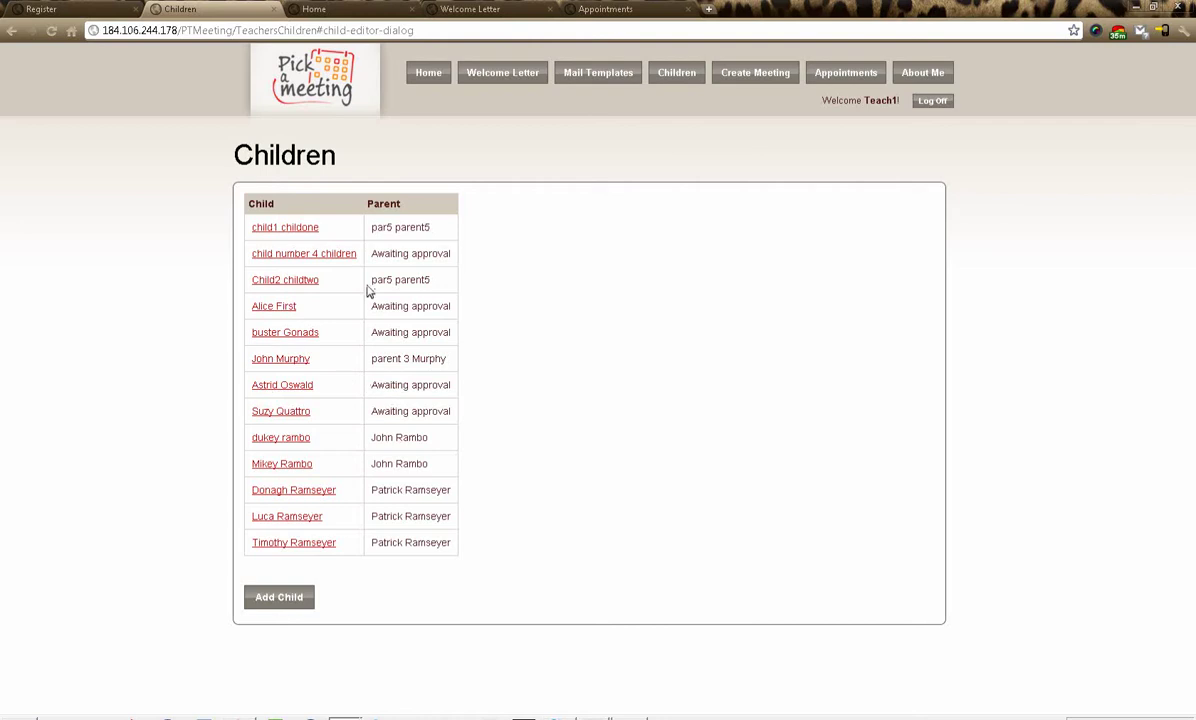
- Highlight Child2's parent name and the new child's Awaiting approval status
drag(368, 279, 438, 283)
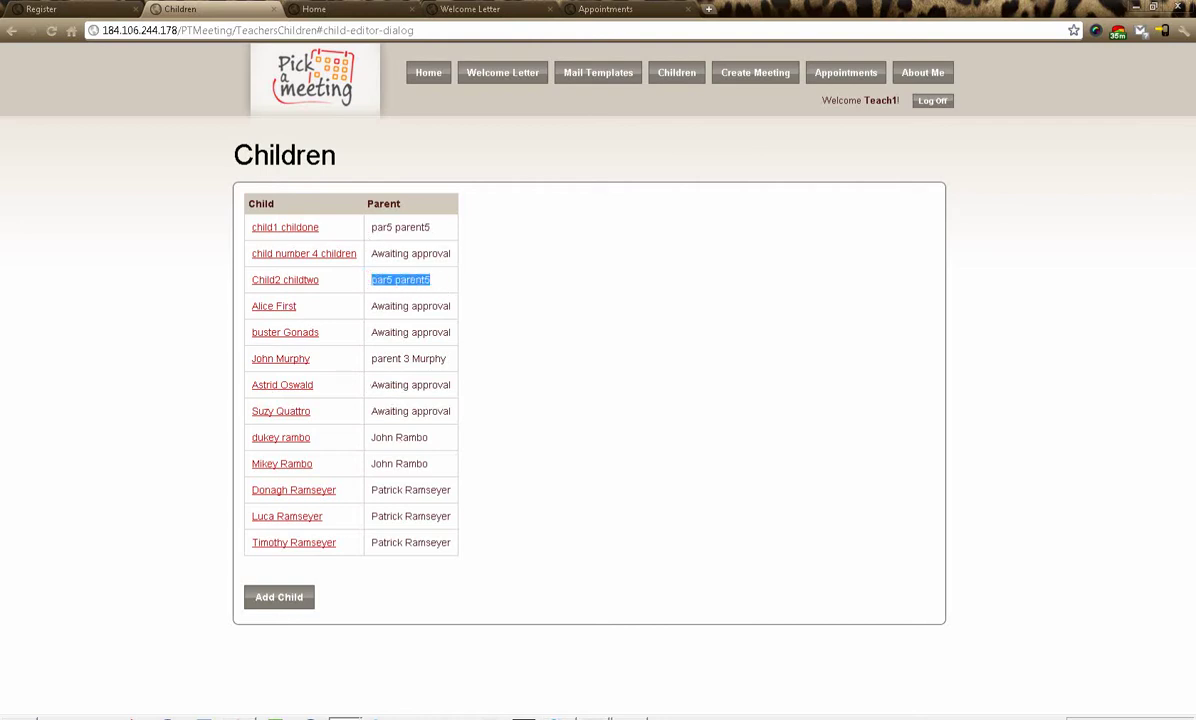
drag(375, 254, 451, 253)
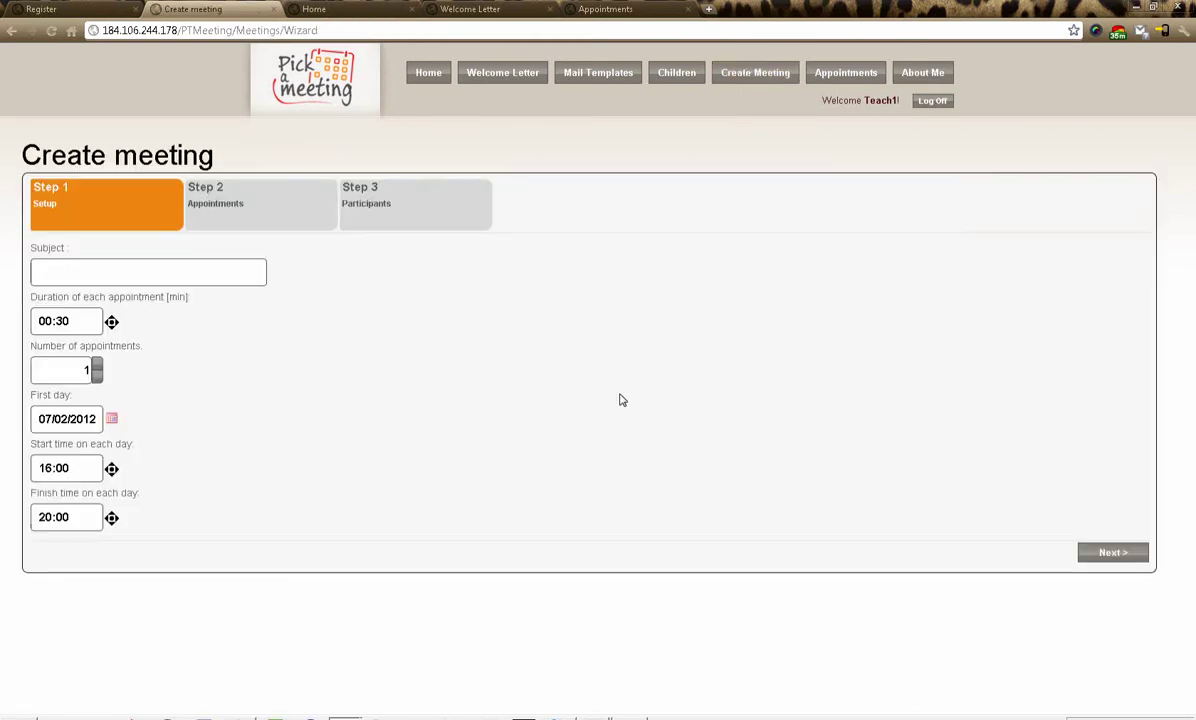
- Enter subject Annual review, raise appointments to 18, pick first day 13/02/2012, and start editing the finish time
click(64, 271)
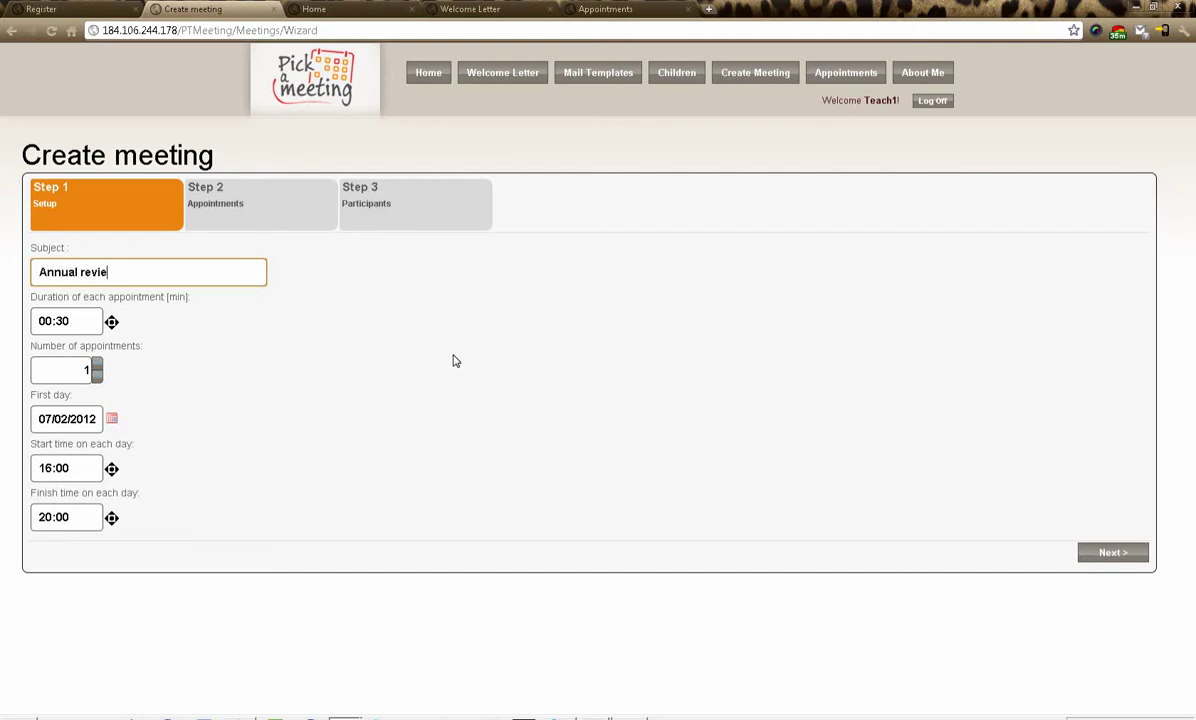
click(87, 323)
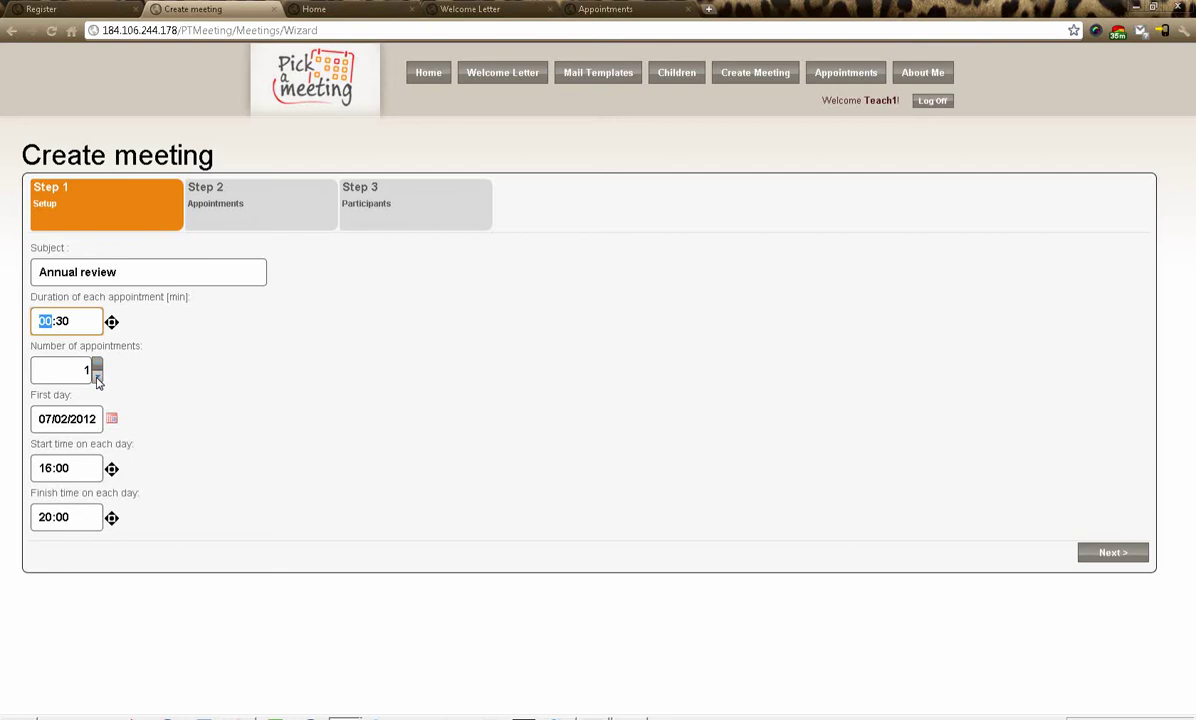
click(97, 366)
click(97, 366)
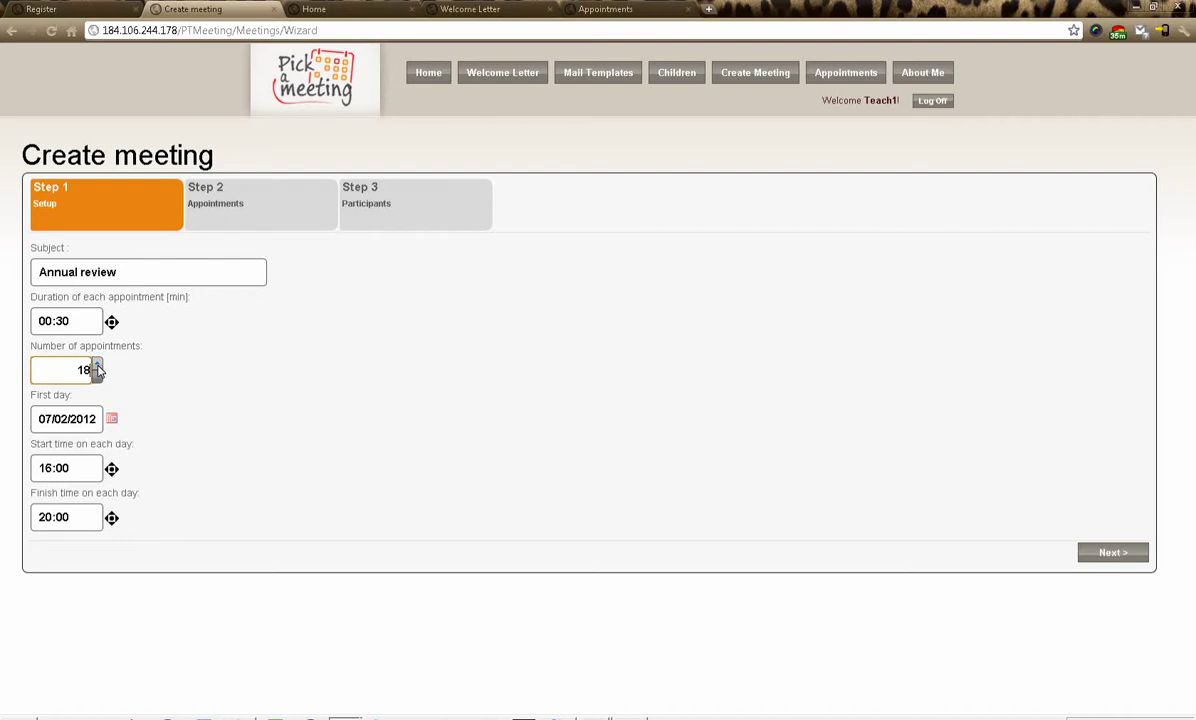
click(112, 420)
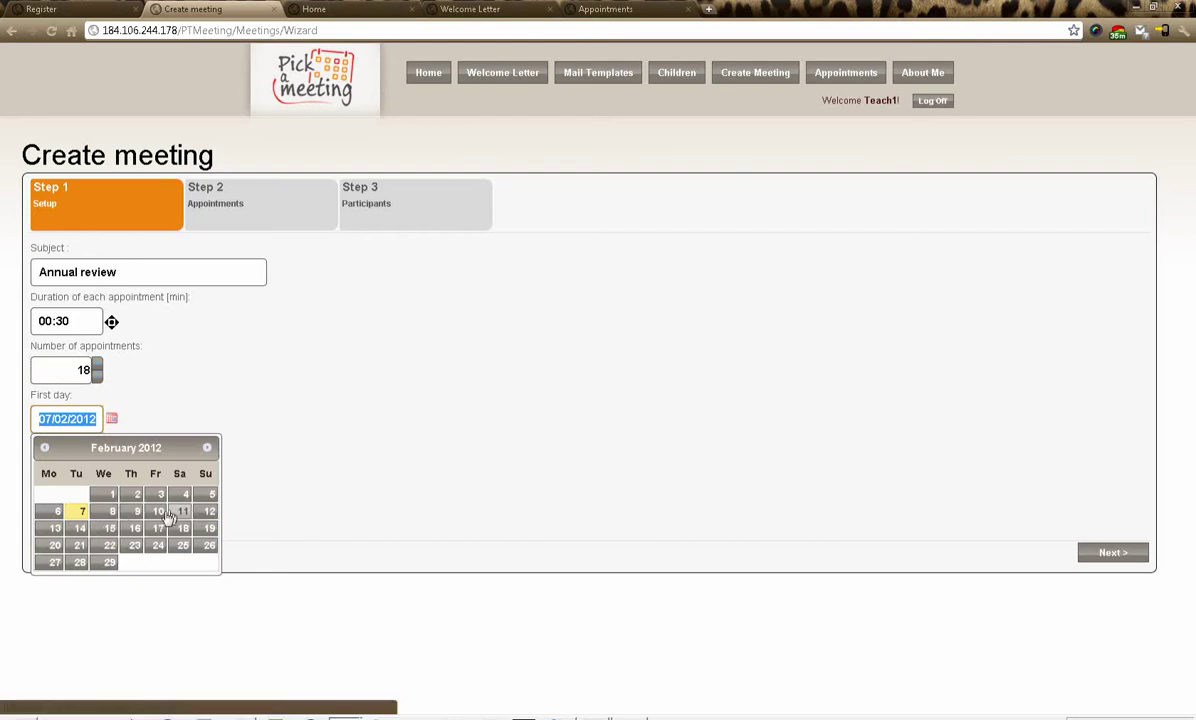
click(55, 530)
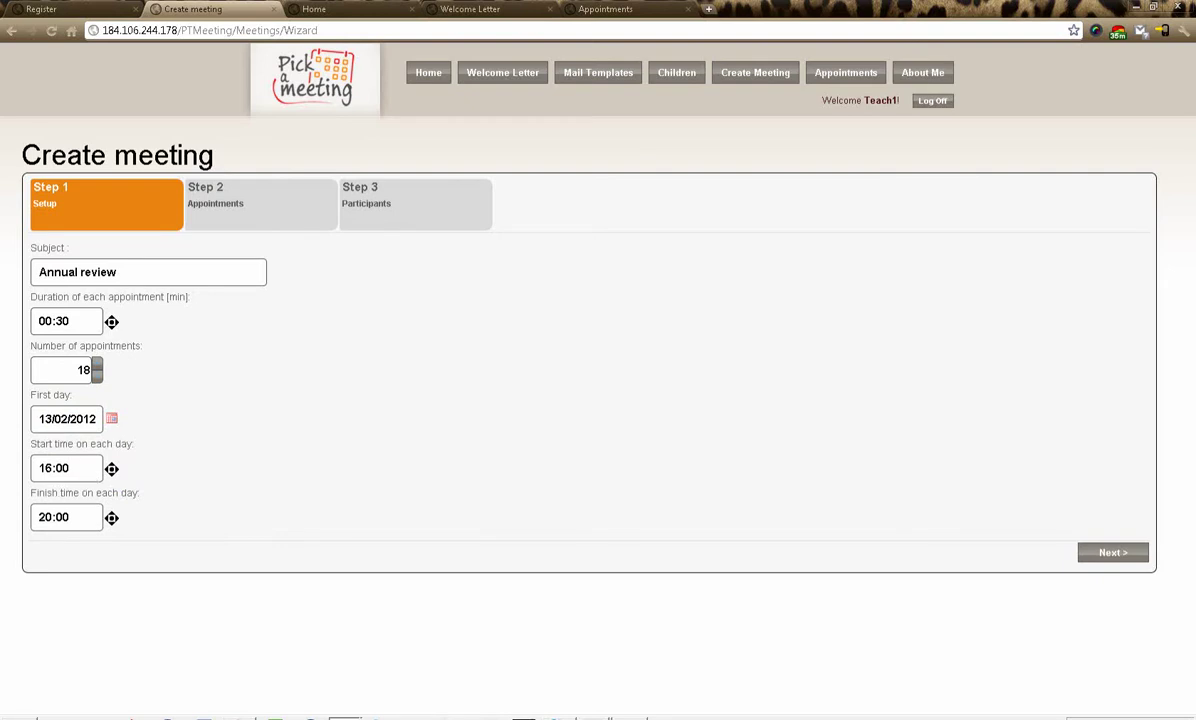
click(47, 517)
- On the appointments calendar, try moving first- and second-day slots, shifting 4:00 to 1:30 and back to 4:30
click(1103, 551)
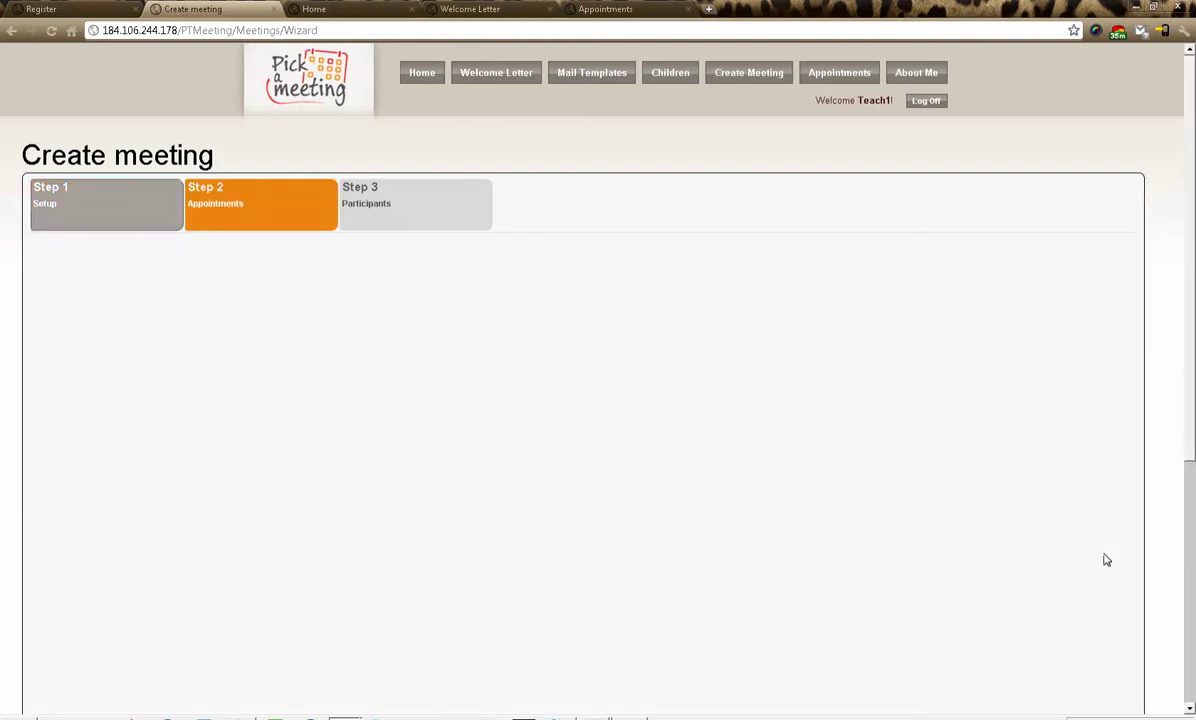
scroll(342, 497, up, 3)
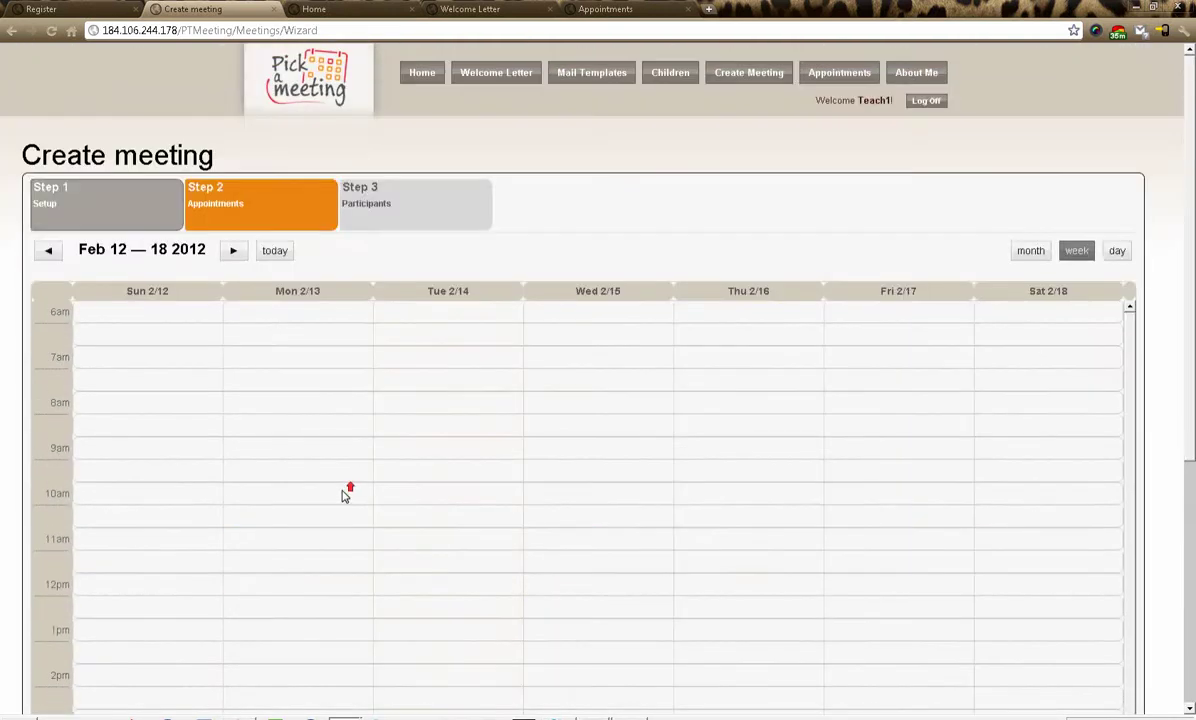
scroll(366, 343, down, 2)
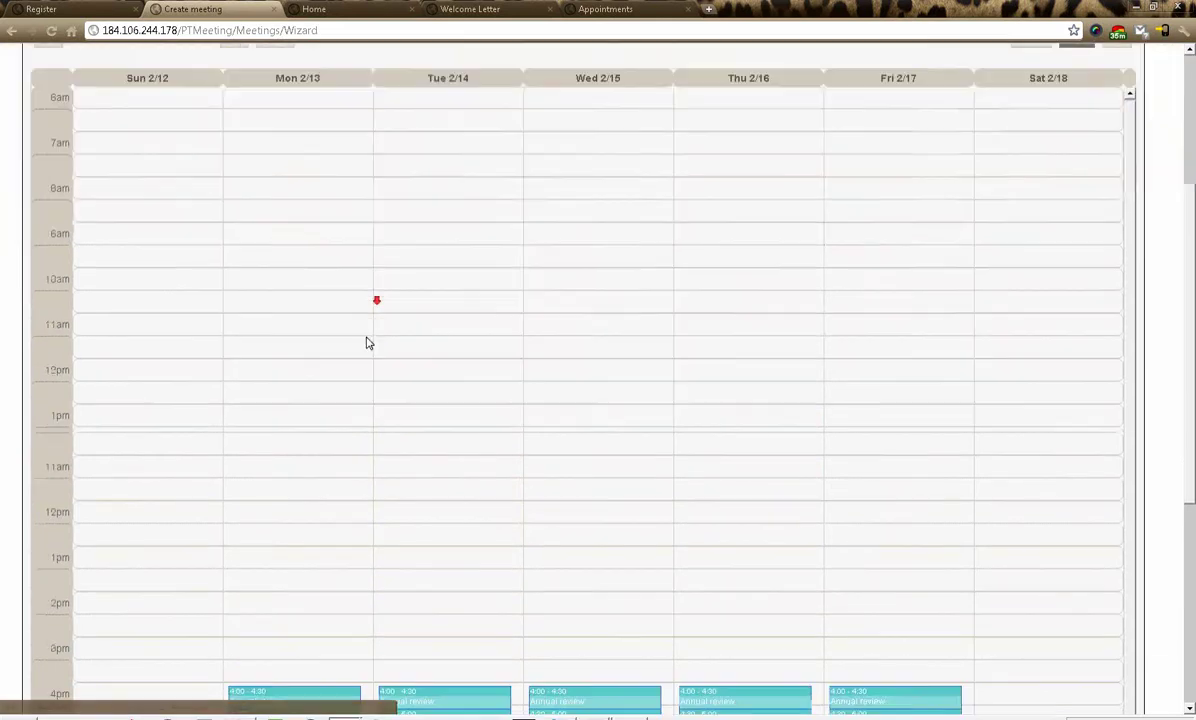
scroll(366, 343, down, 3)
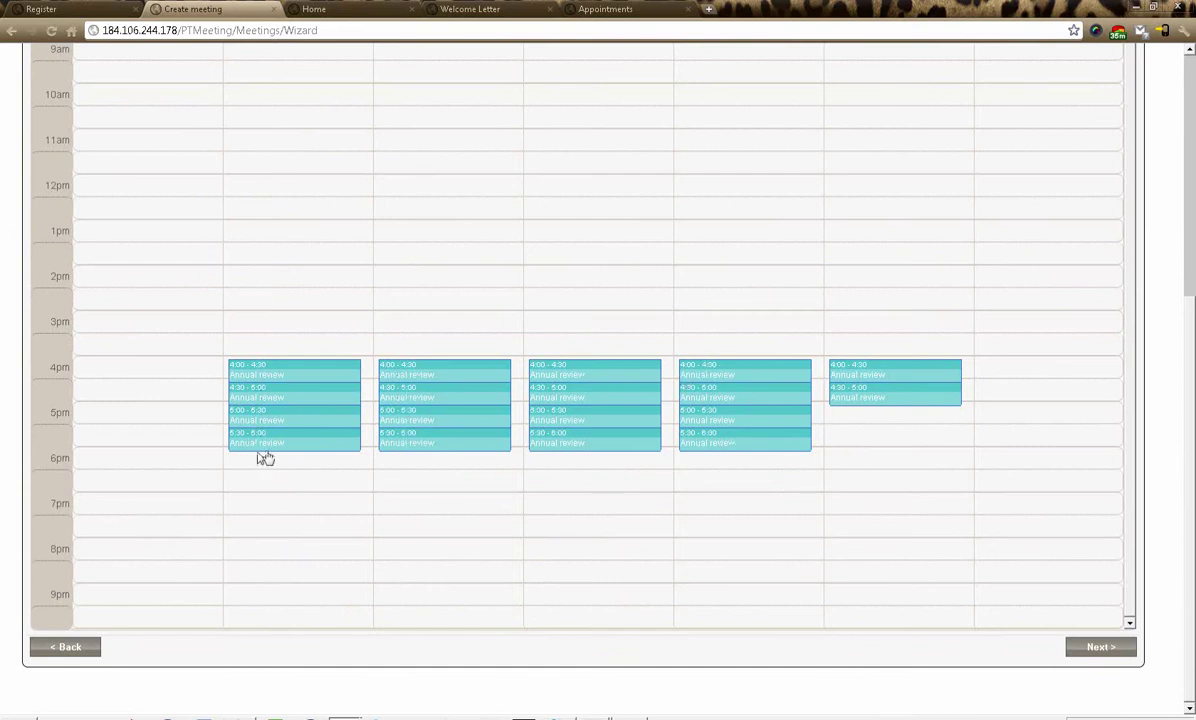
drag(286, 435, 286, 497)
drag(415, 440, 412, 507)
drag(419, 366, 432, 303)
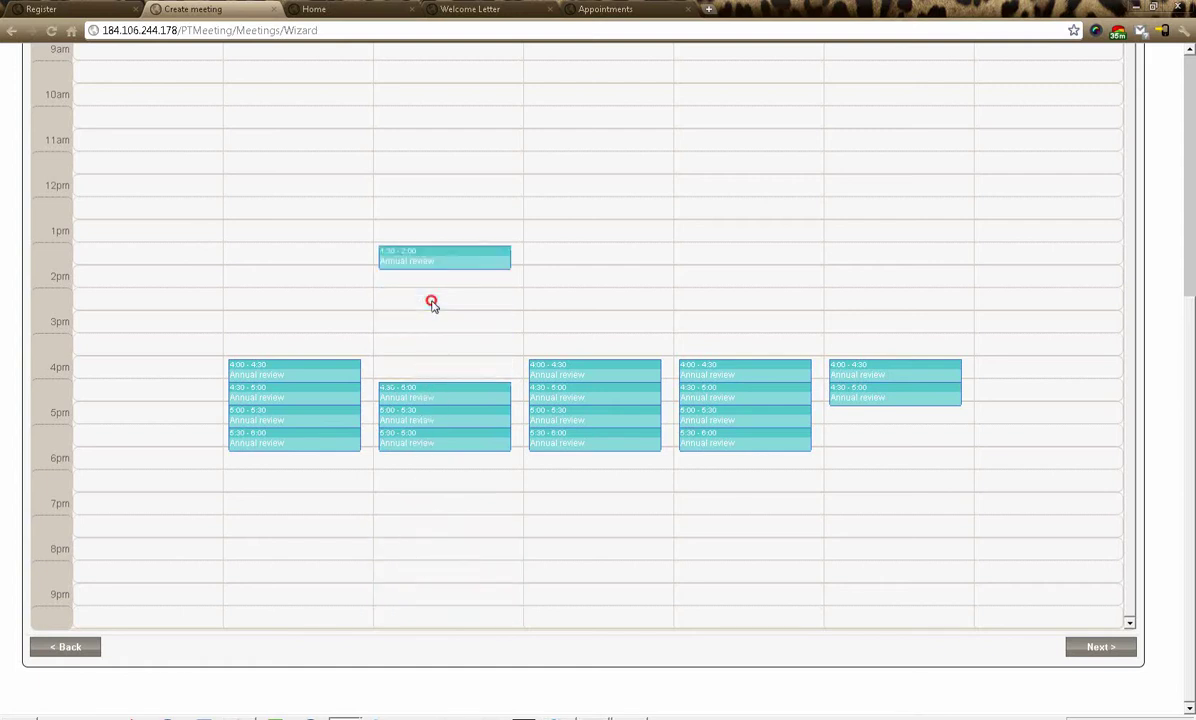
drag(419, 254, 418, 349)
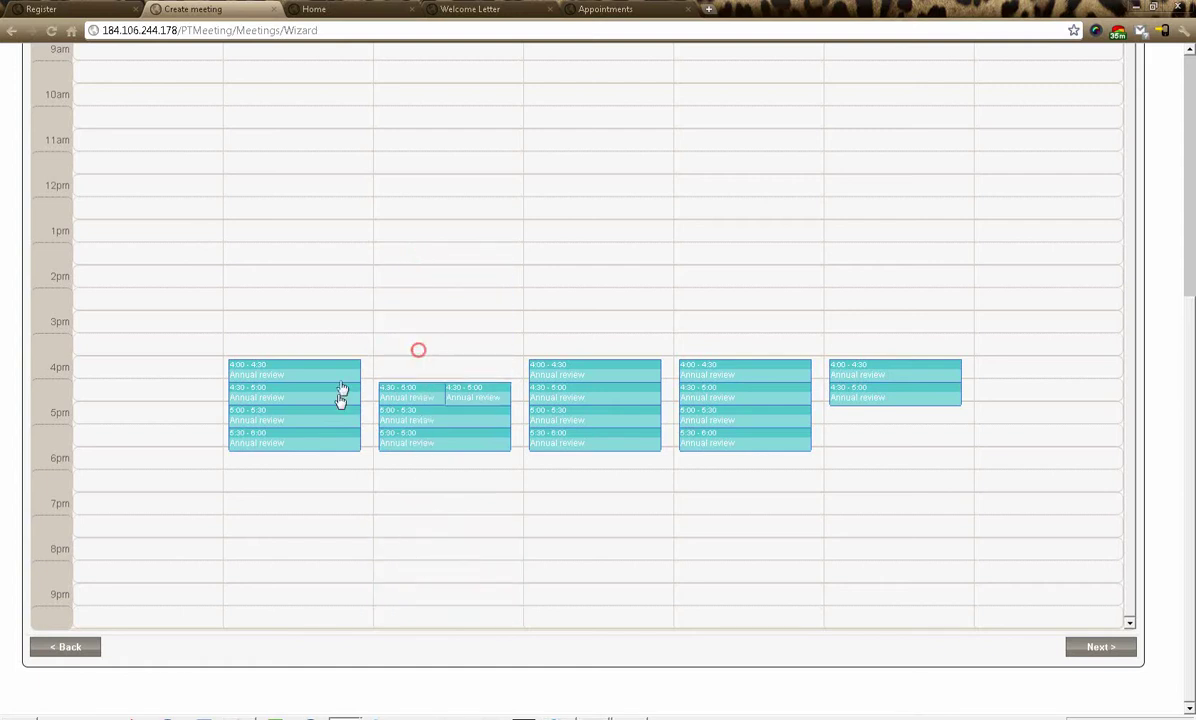
- Move slots earlier across the week to 3:30, 2:30, 12:00 and 1:30, relocating the spare 4:30 slots
drag(403, 392, 497, 379)
drag(307, 384, 403, 350)
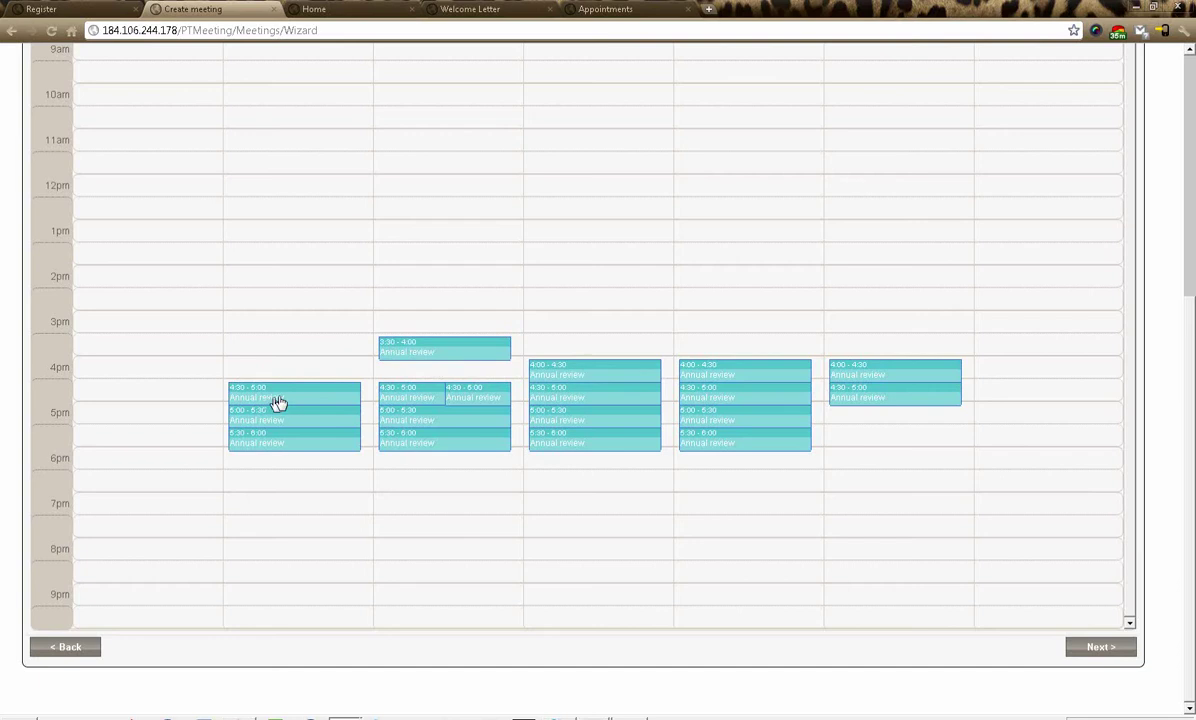
drag(457, 388, 755, 472)
drag(577, 376, 595, 307)
drag(755, 368, 731, 251)
drag(896, 370, 896, 265)
drag(602, 398, 603, 362)
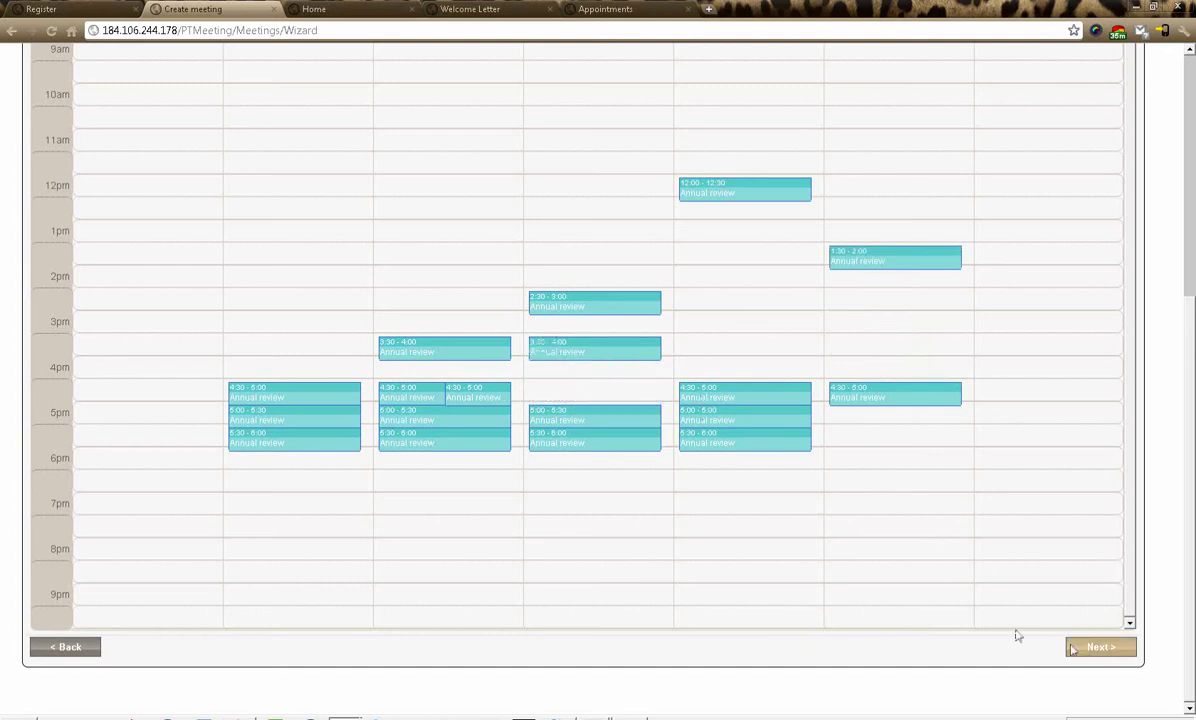
drag(465, 388, 750, 344)
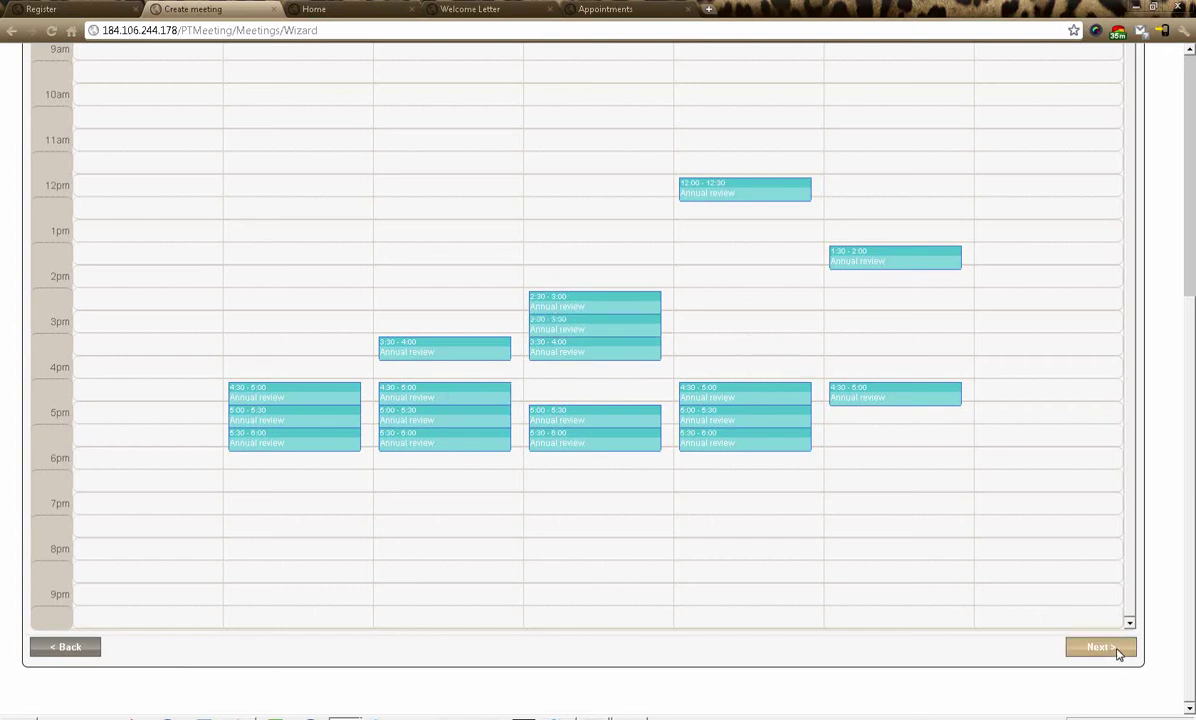
- Pick all nine listed parents as Annual review participants and finish the meeting
click(1098, 647)
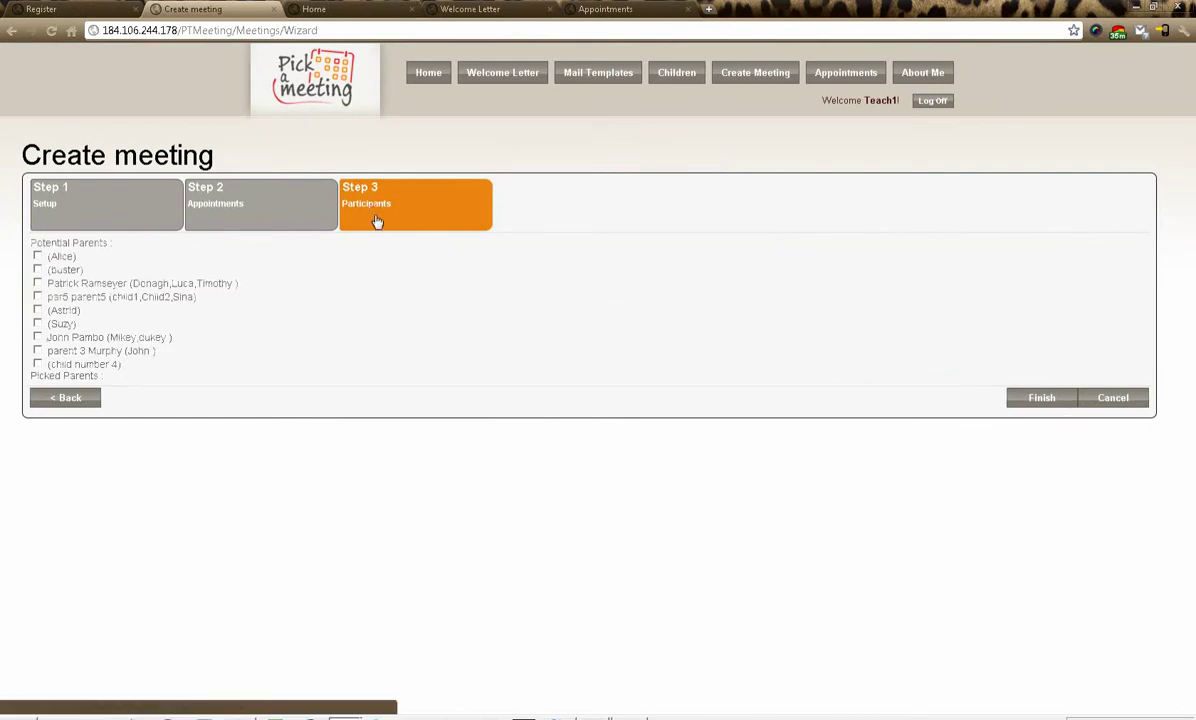
click(37, 257)
click(37, 258)
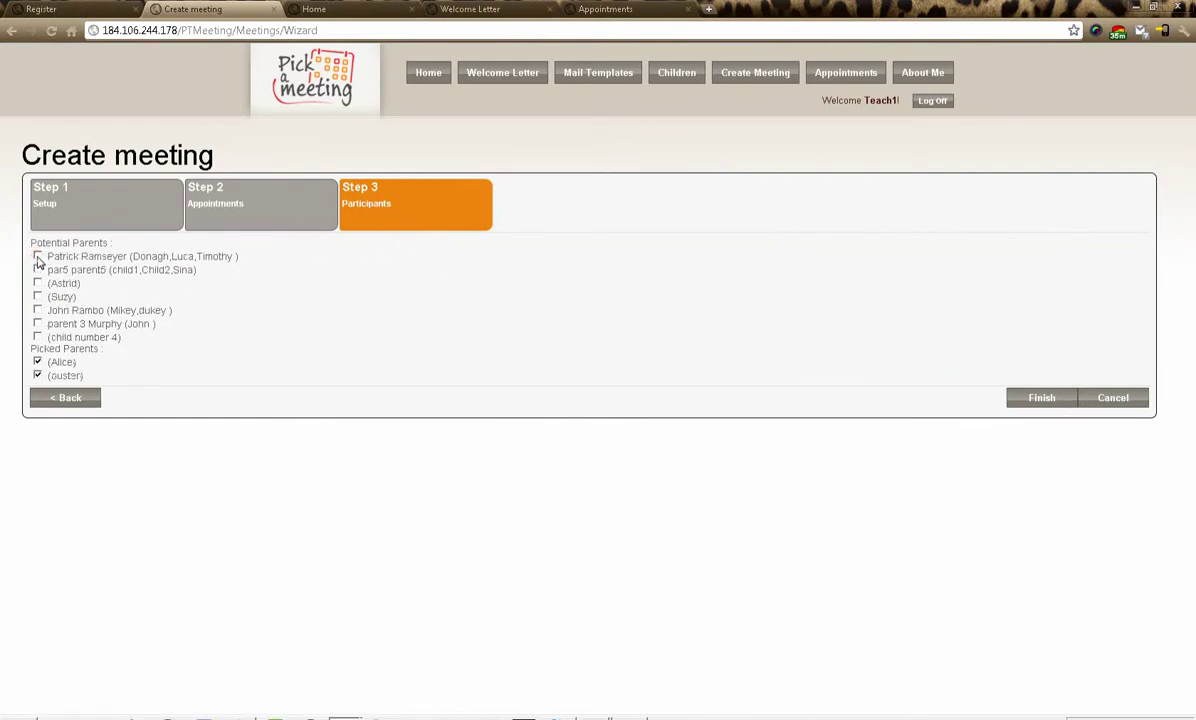
click(37, 258)
click(37, 258)
click(37, 258)
click(37, 258)
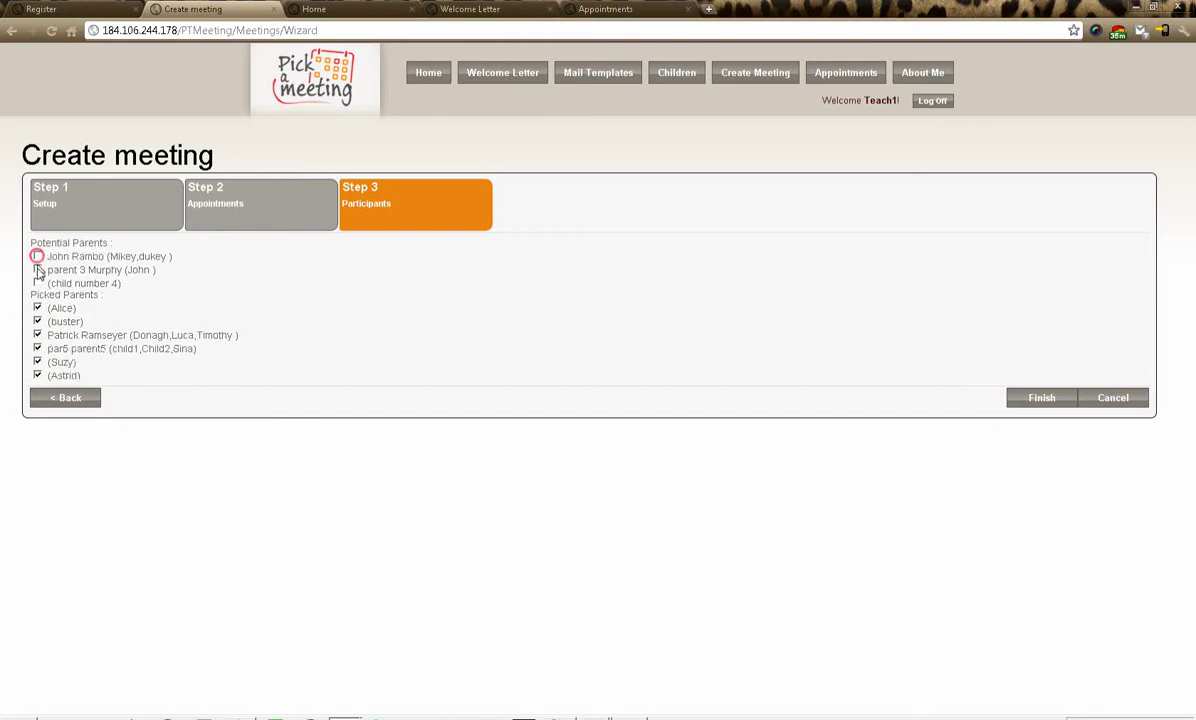
click(37, 270)
click(37, 257)
click(37, 258)
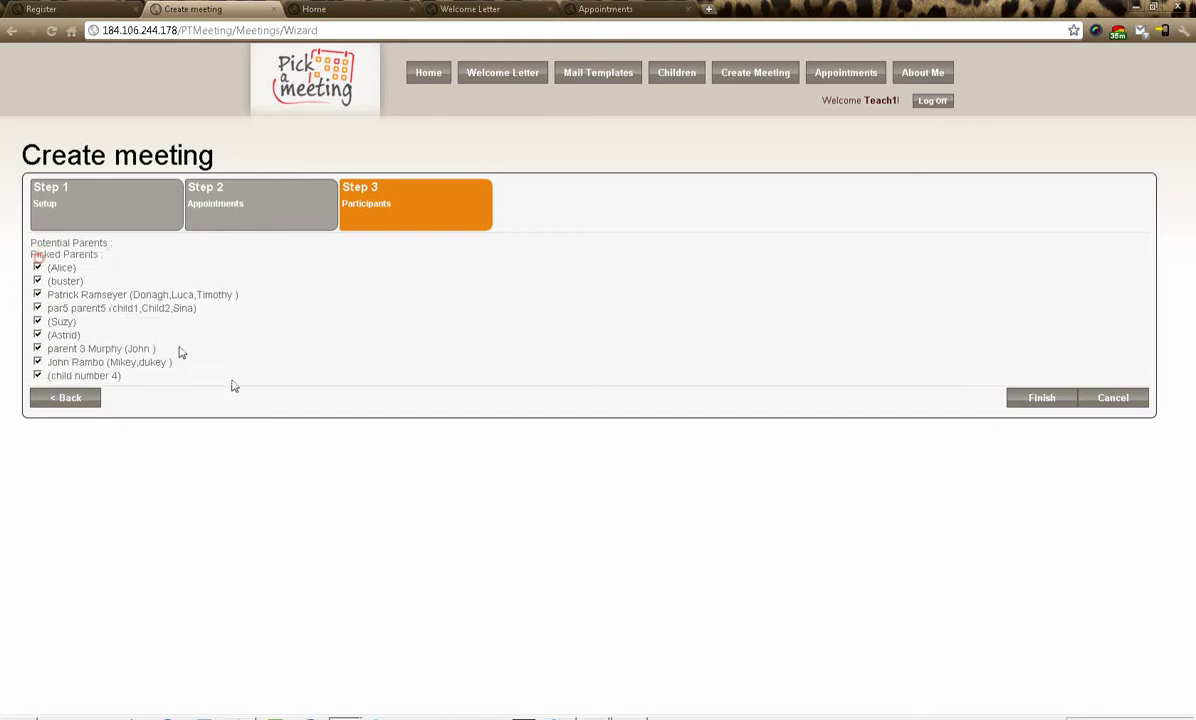
click(1040, 398)
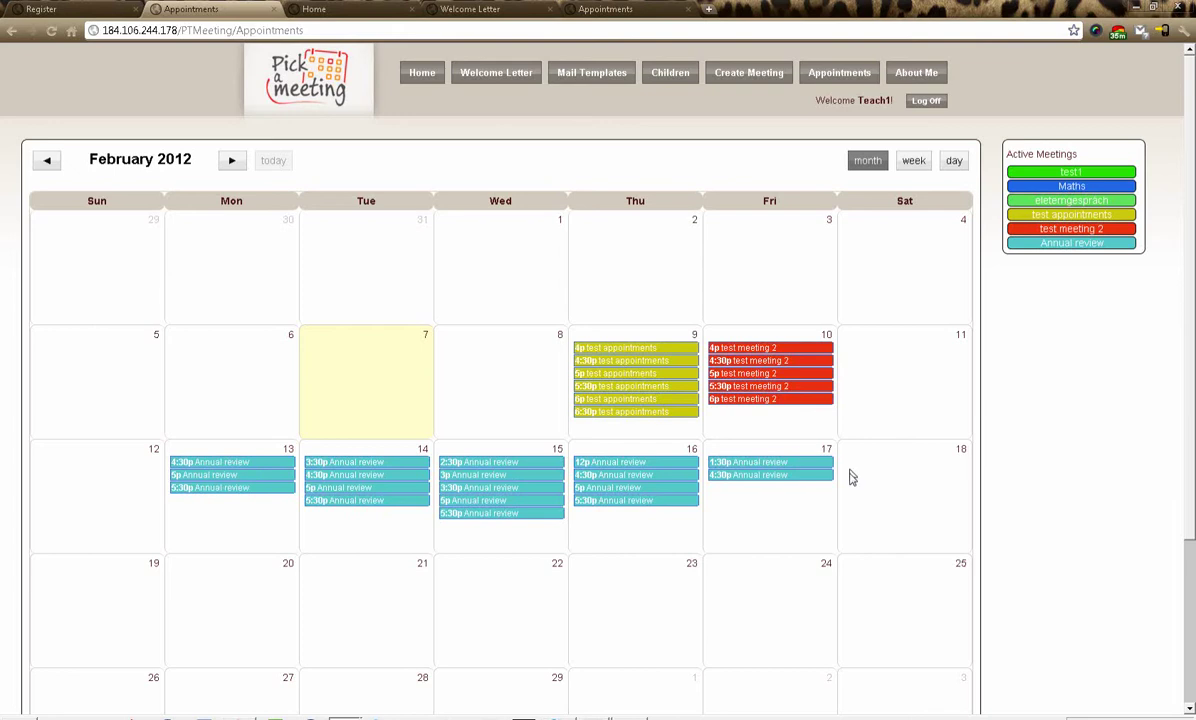
- Review the Annual review slots in the Feb 12–18 week and on Tuesday Feb 14, then return to month view
click(836, 77)
click(915, 160)
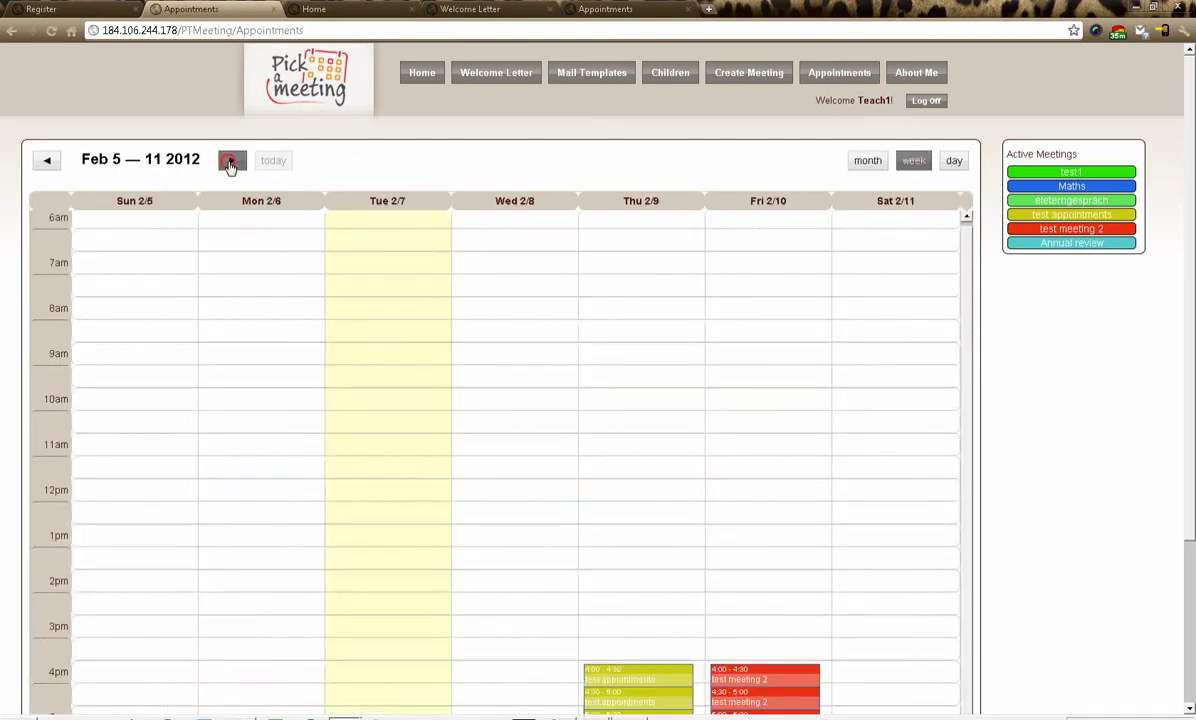
click(230, 163)
scroll(419, 294, down, 5)
scroll(773, 105, up, 2)
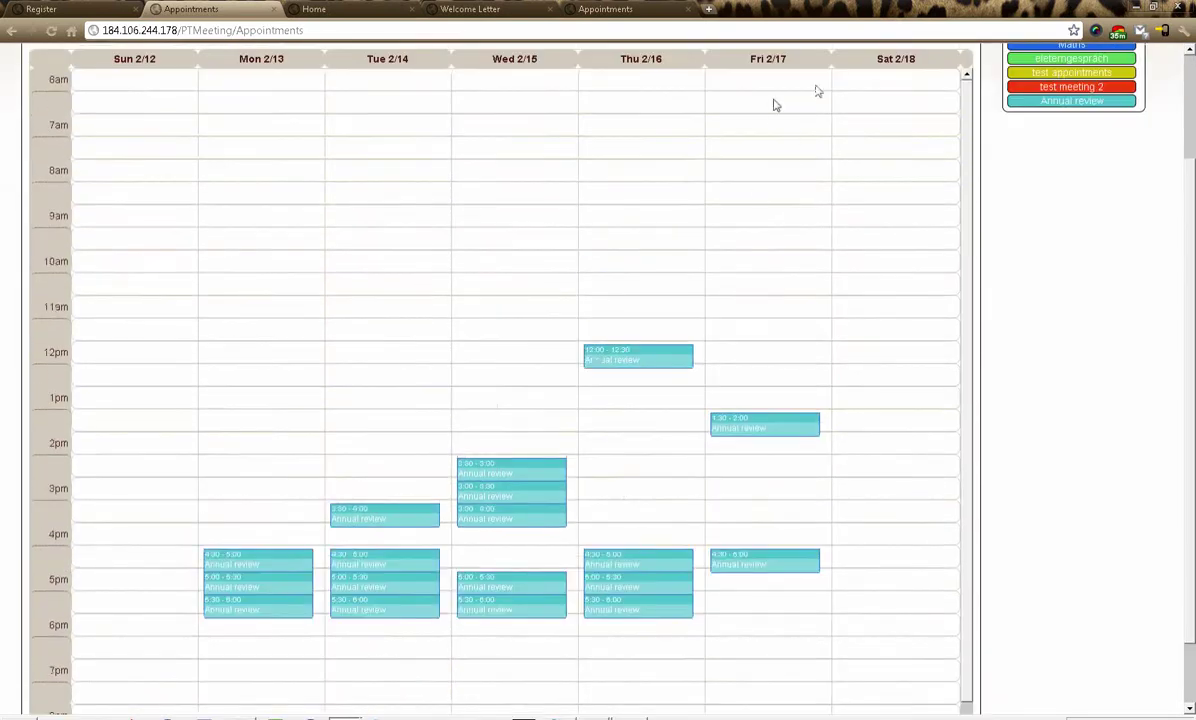
scroll(773, 105, up, 2)
click(954, 89)
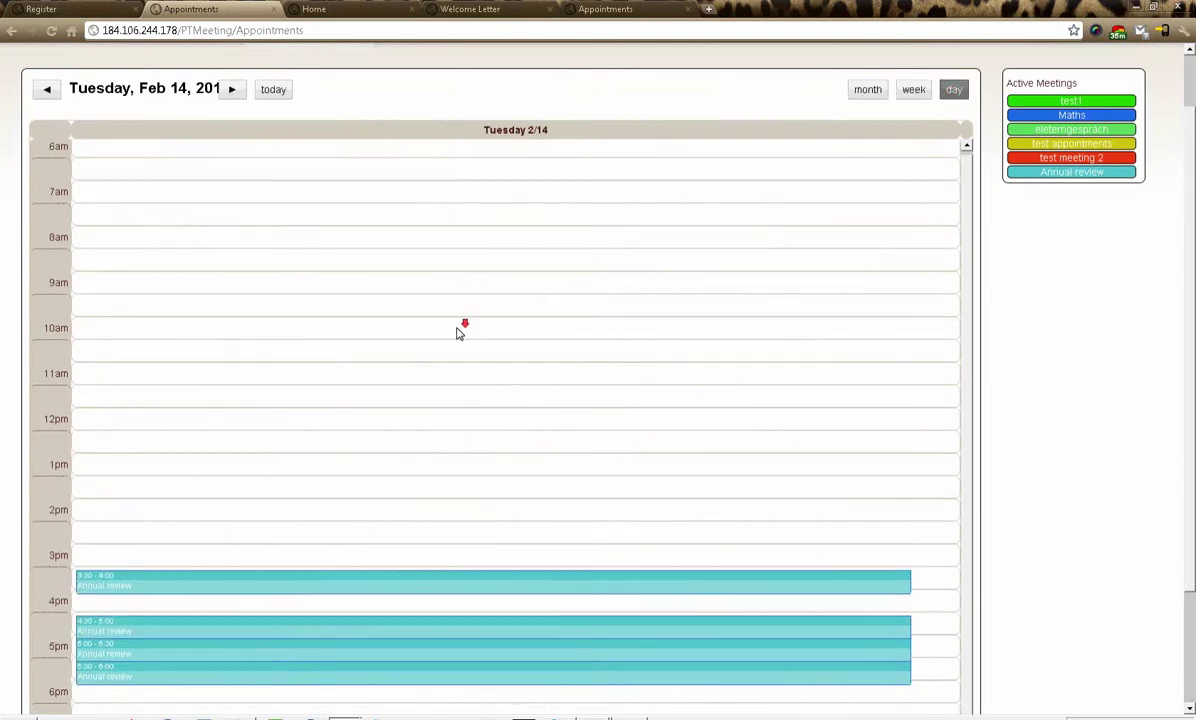
scroll(459, 334, down, 3)
scroll(780, 107, up, 5)
click(867, 161)
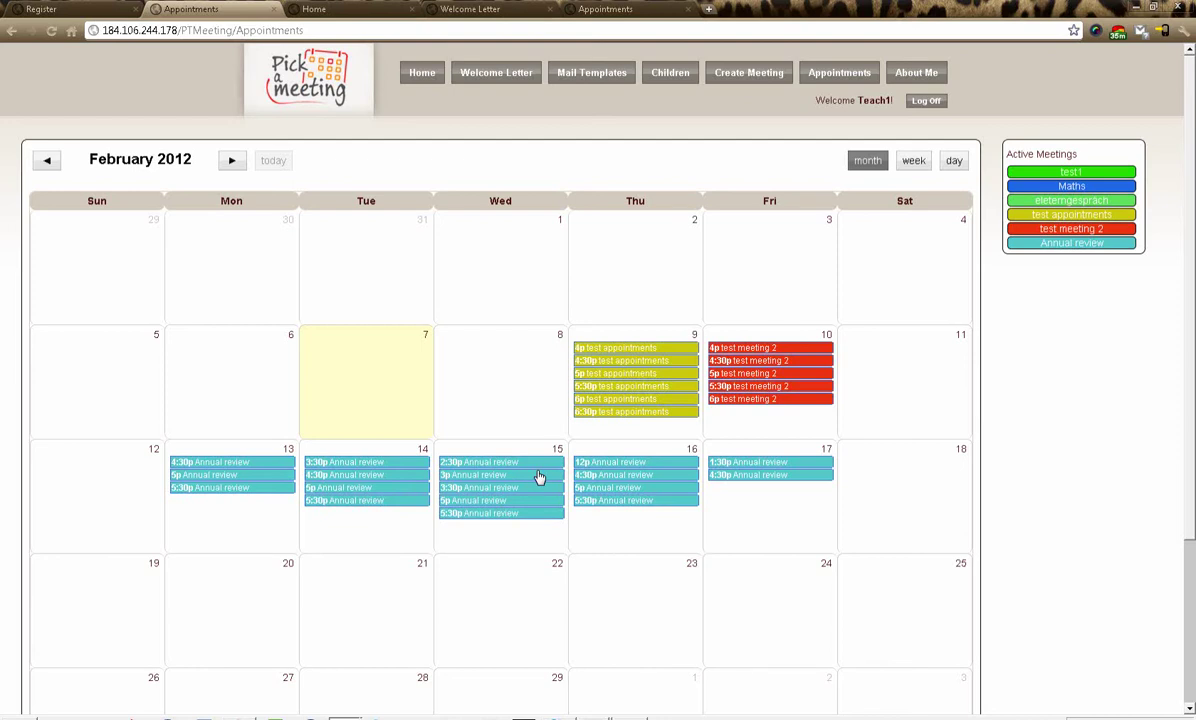
- In the parent's browser tab, visit Children and return to the parent's February Appointments calendar
key(ctrl+5)
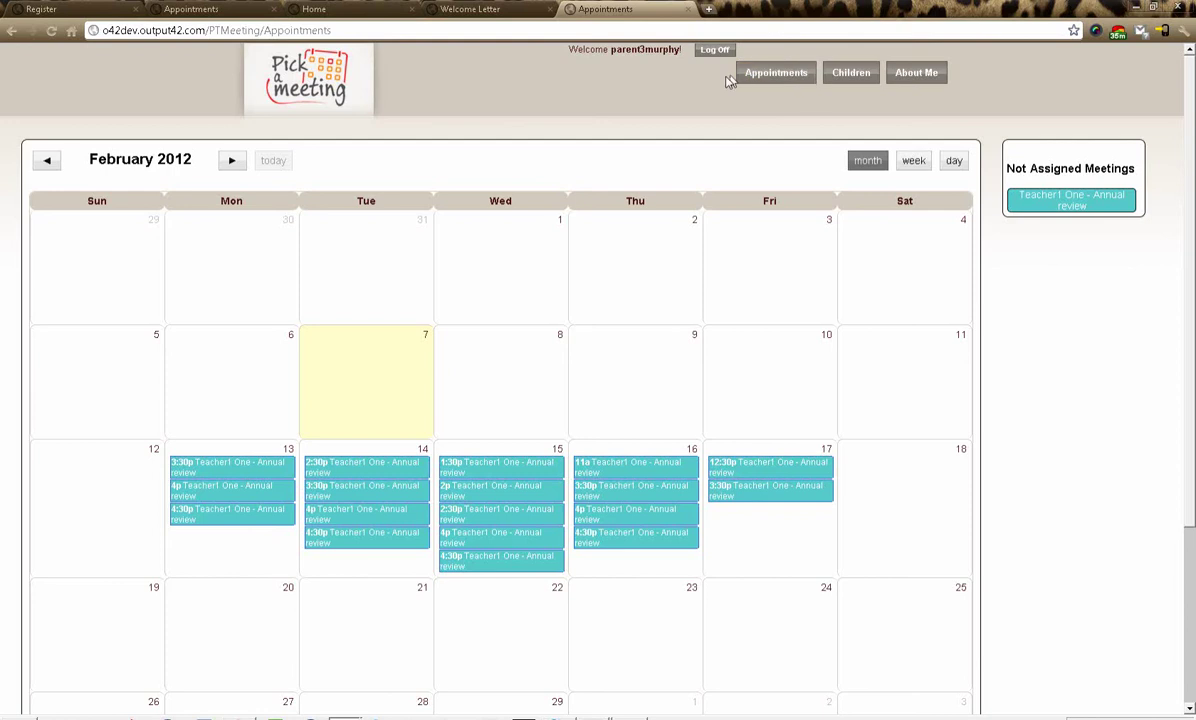
drag(609, 49, 680, 50)
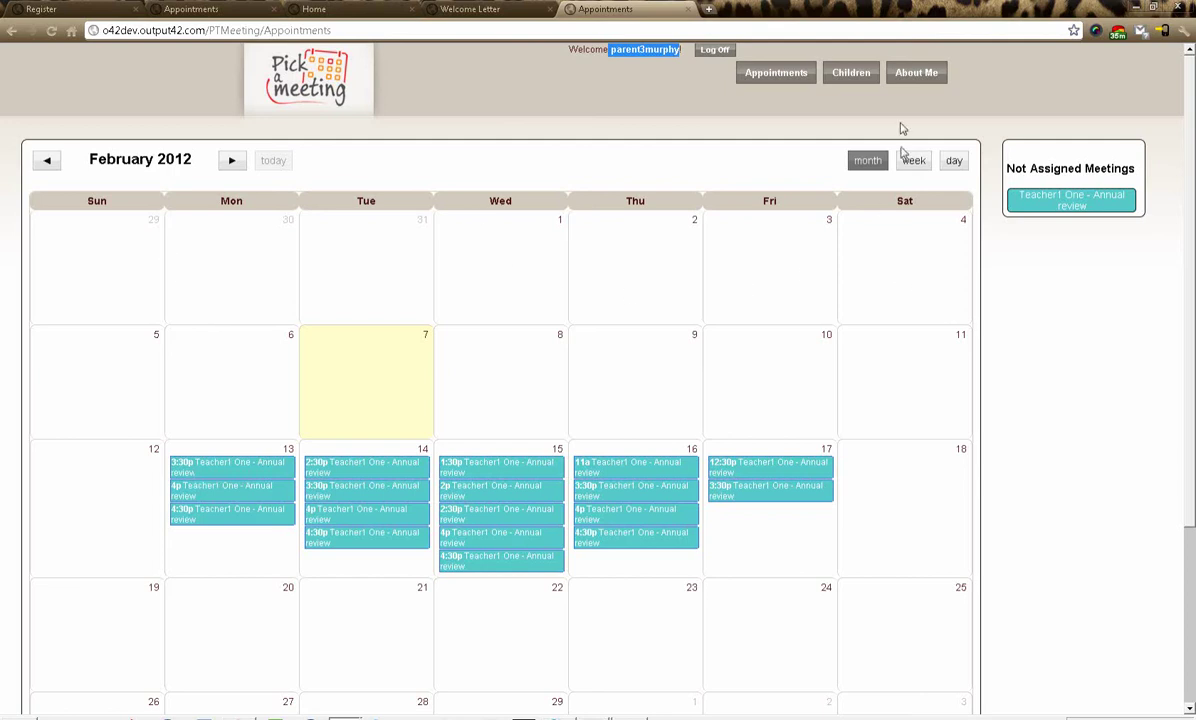
click(857, 74)
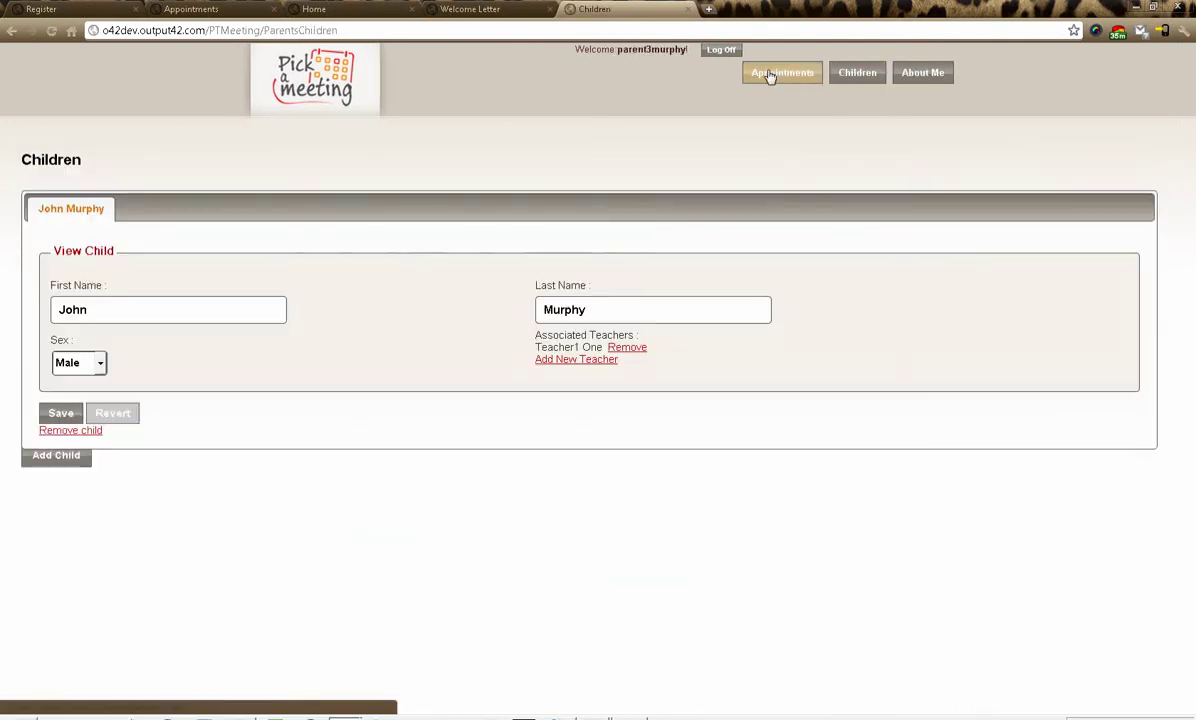
click(770, 76)
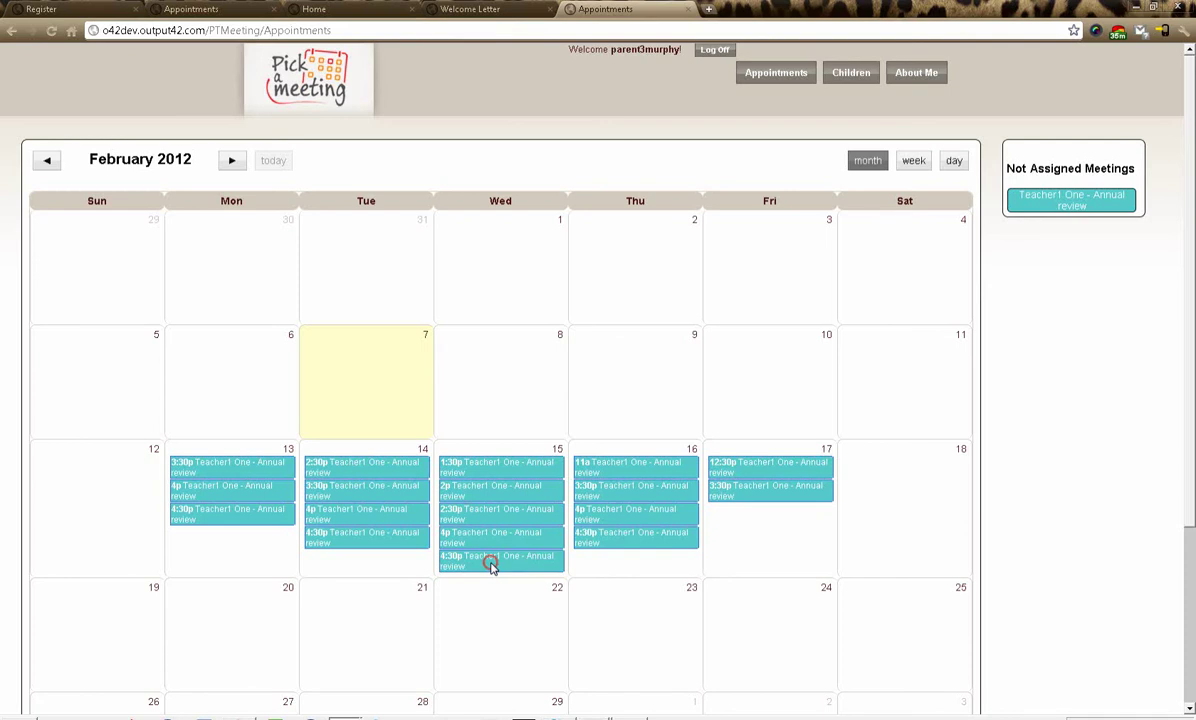
- Book the Wednesday 15 4:30 pm slot, then preview the Wed 4:00 and Thu 4:30 slots
click(491, 568)
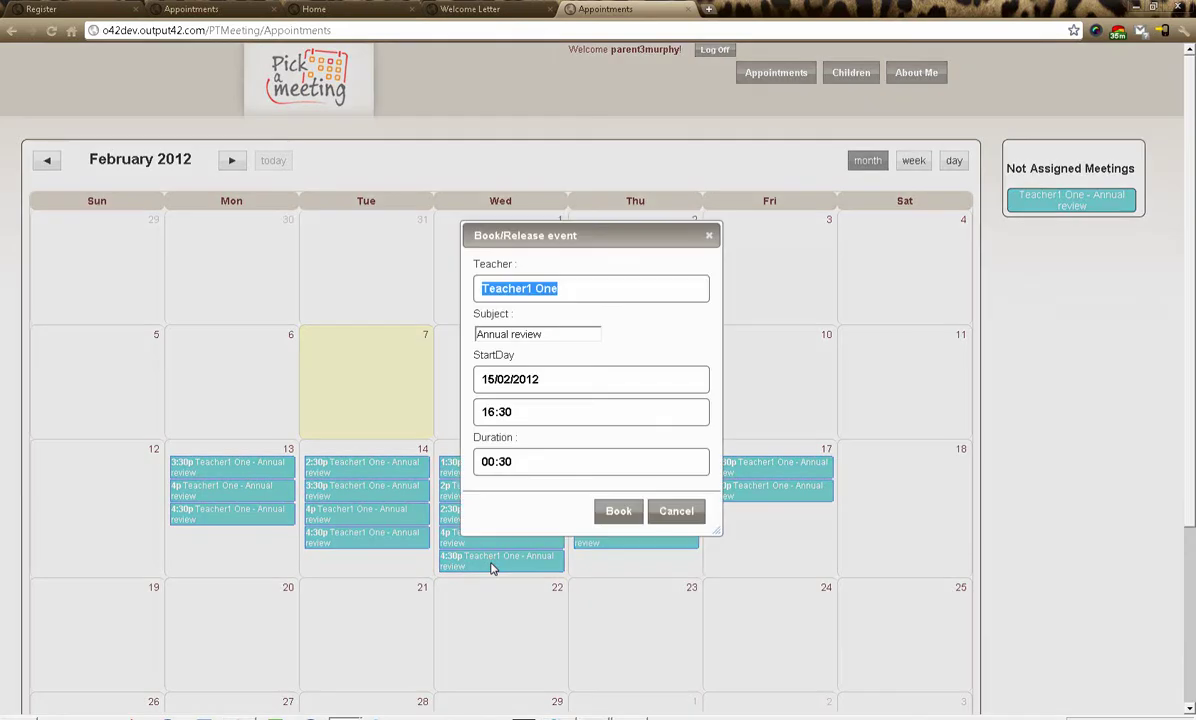
click(619, 512)
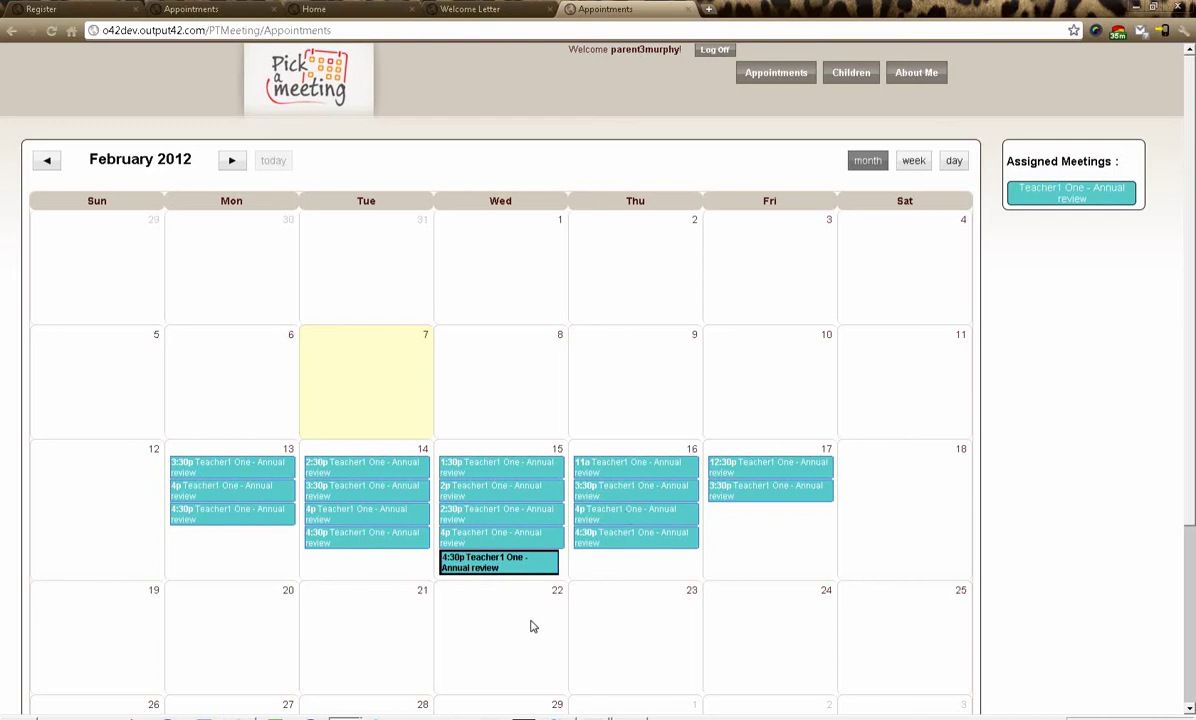
click(509, 540)
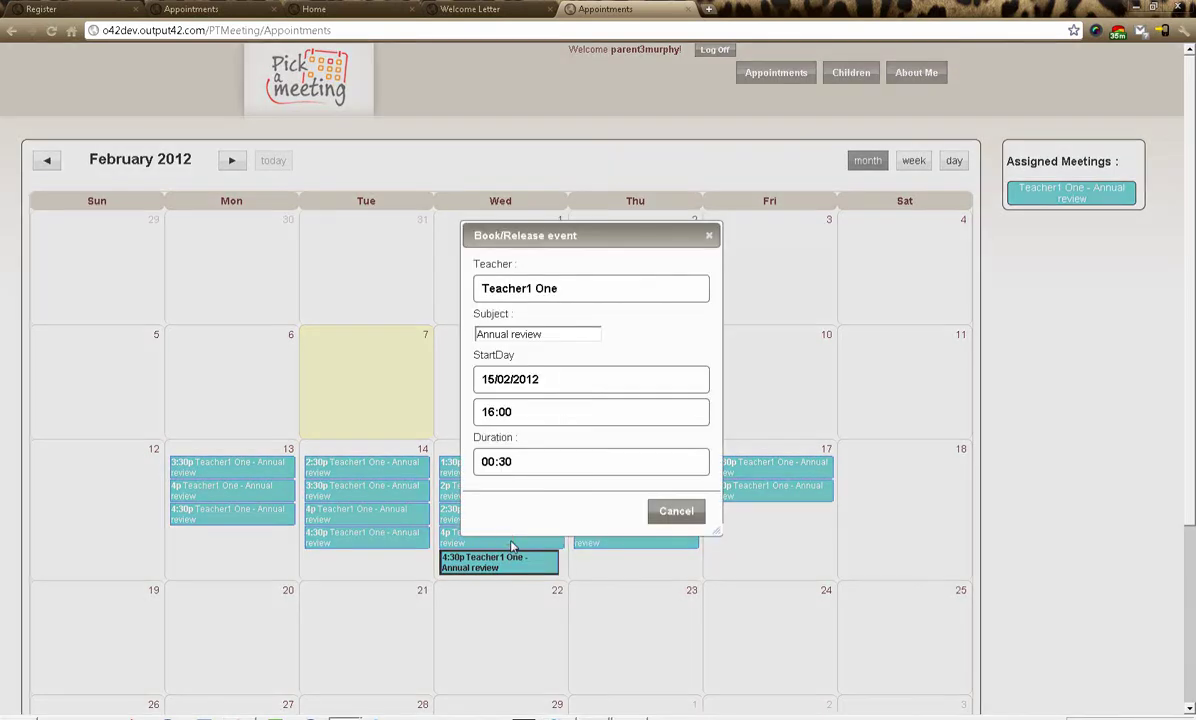
click(688, 513)
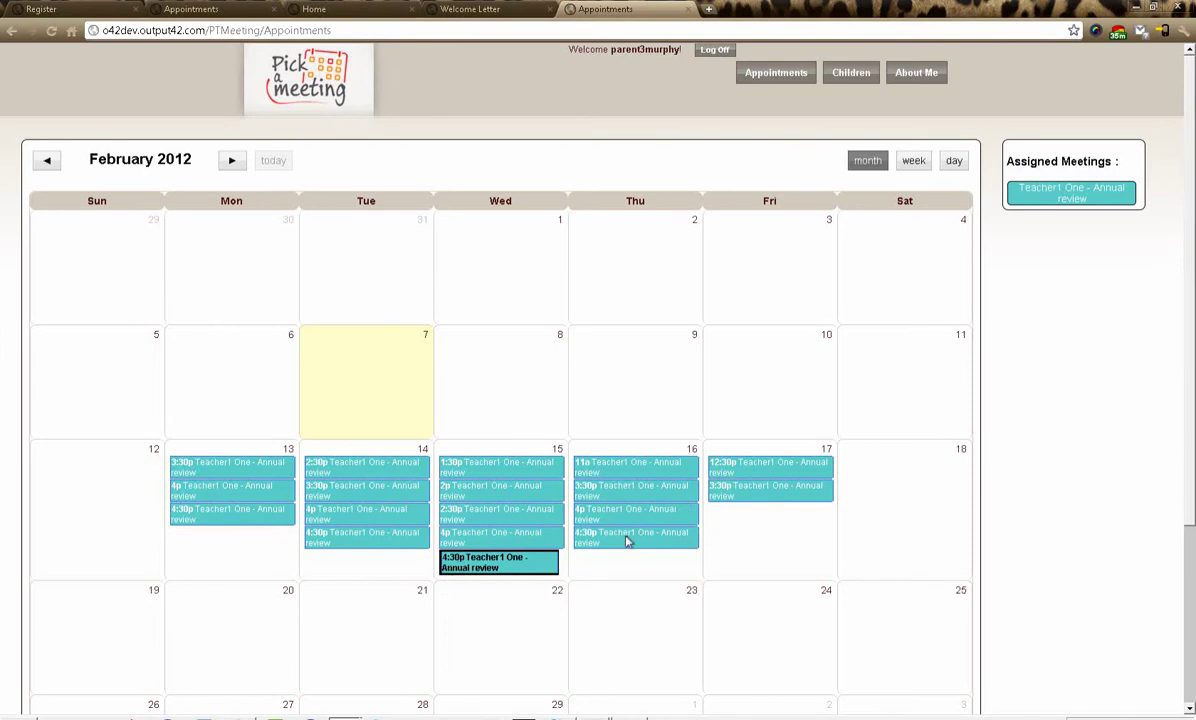
click(615, 538)
click(675, 509)
- Release the Wednesday 15 4:30 pm booking and book Thursday 16 at 4:30 pm instead
click(520, 562)
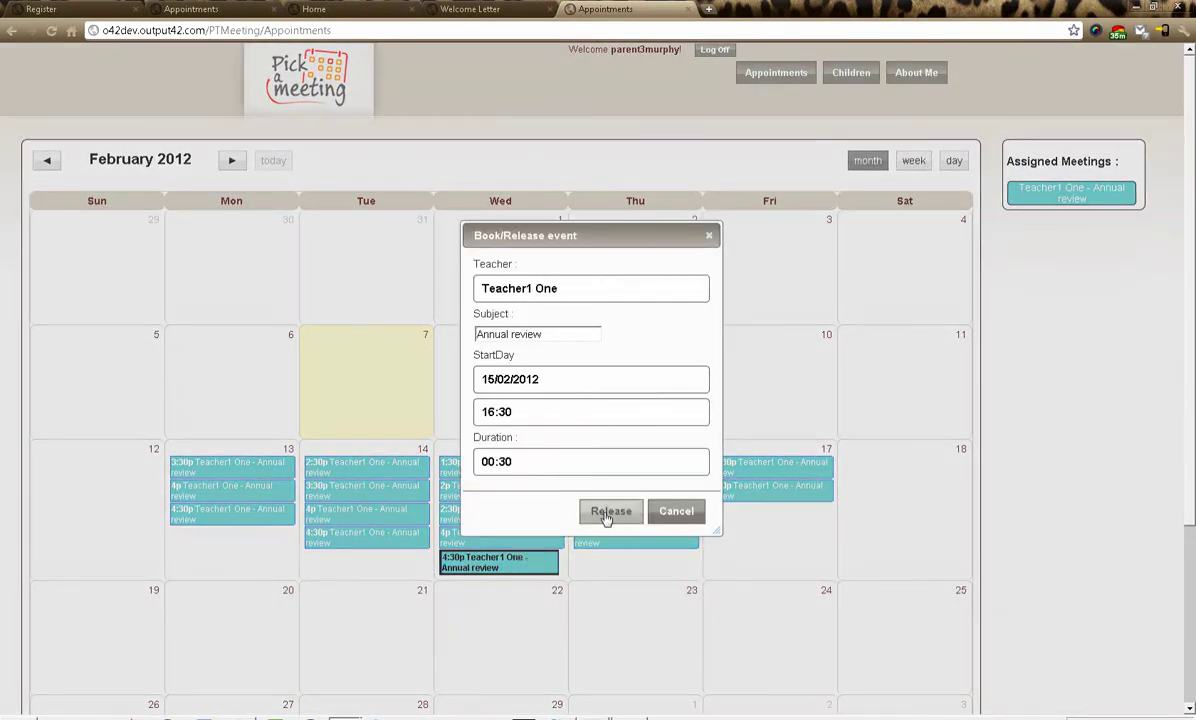
click(608, 513)
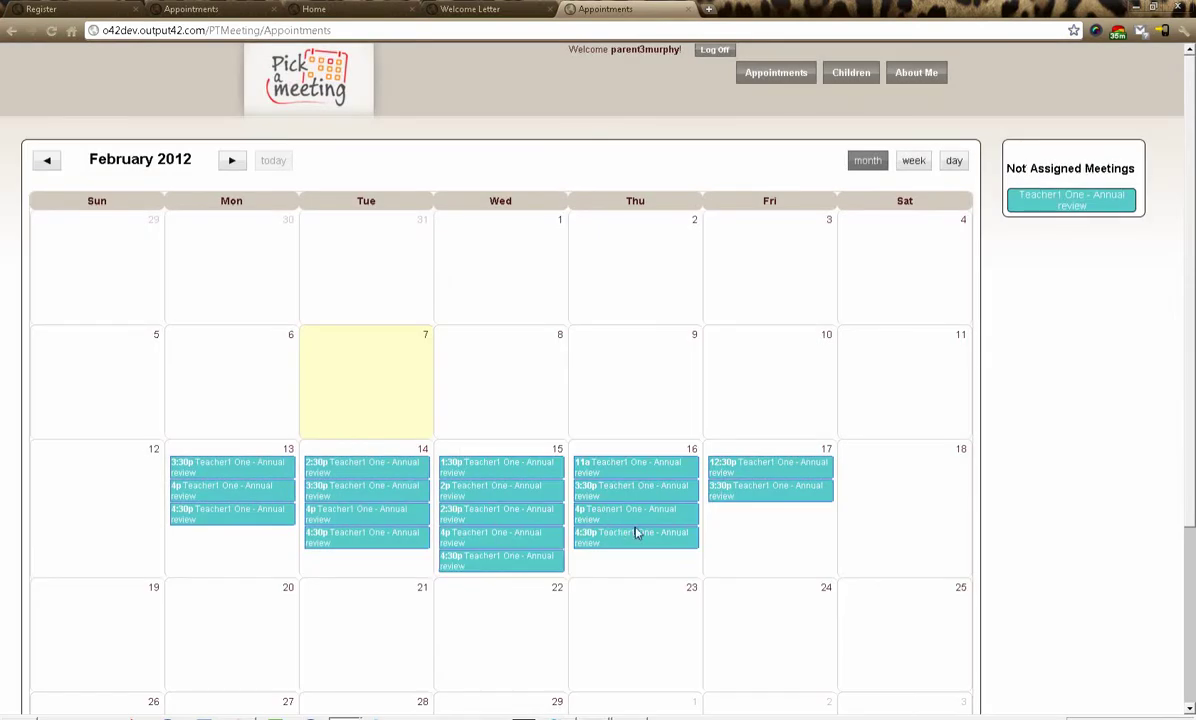
click(623, 541)
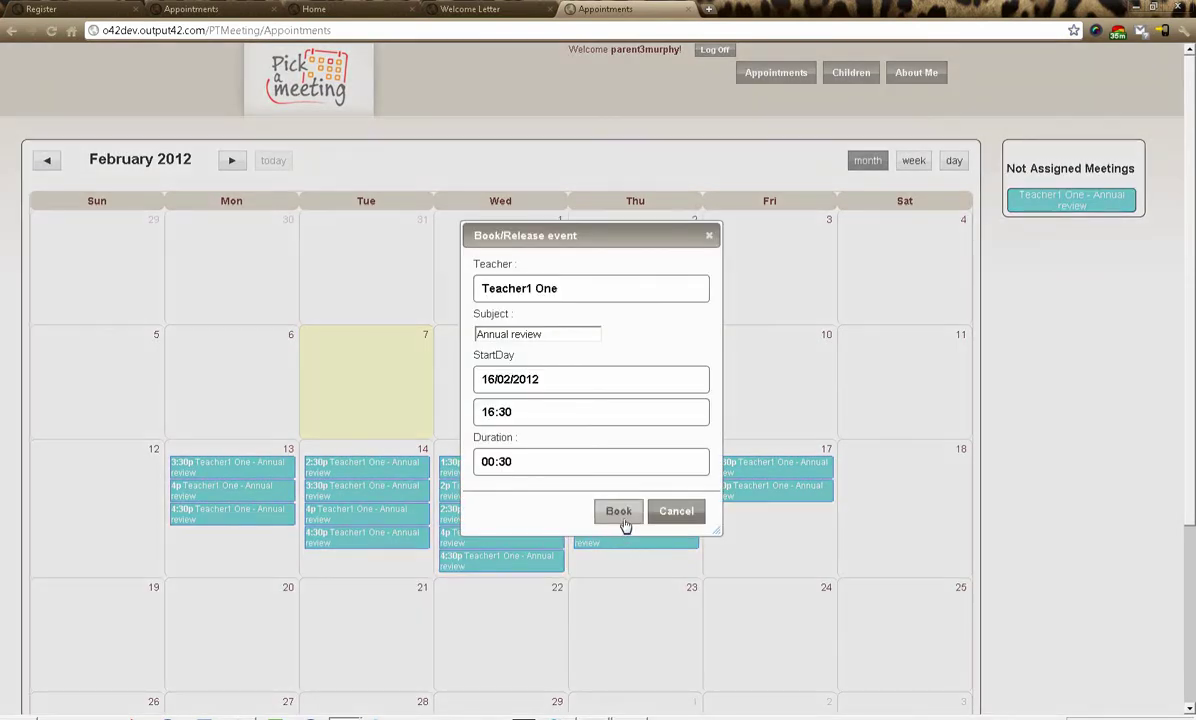
click(620, 512)
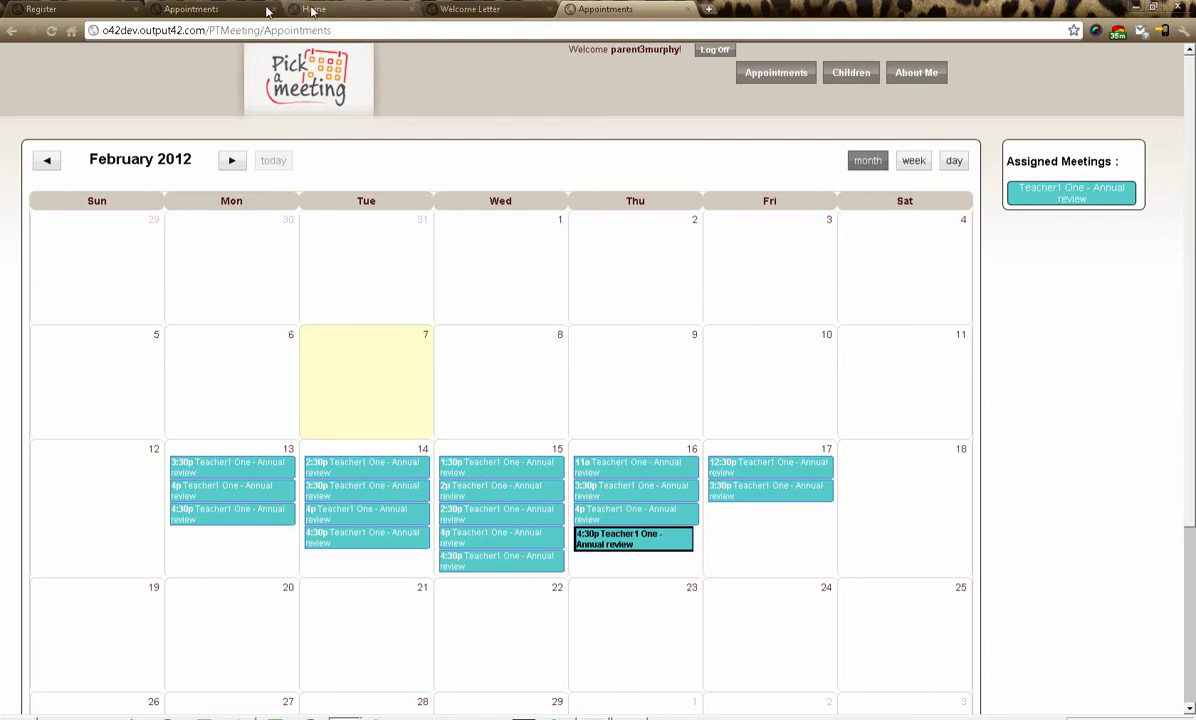
- On the refreshed teacher calendar, drag the parent's appointment from Thursday 16 to Friday 17, then reload the parent's view
click(215, 9)
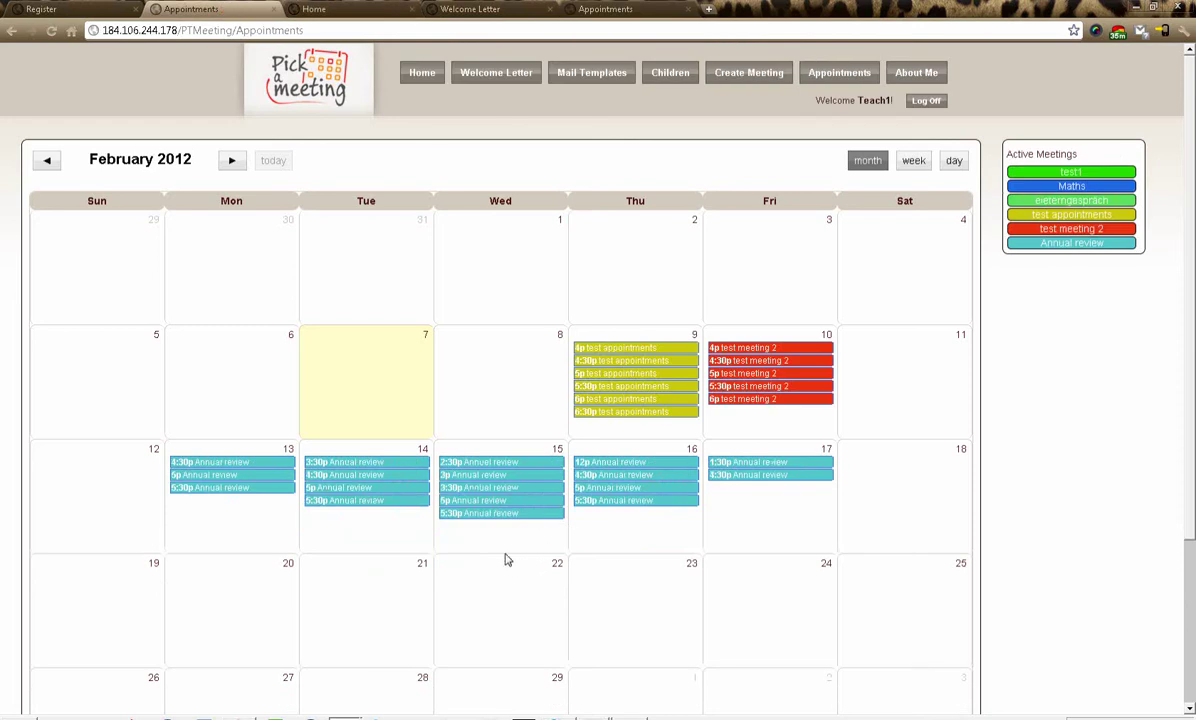
key(F5)
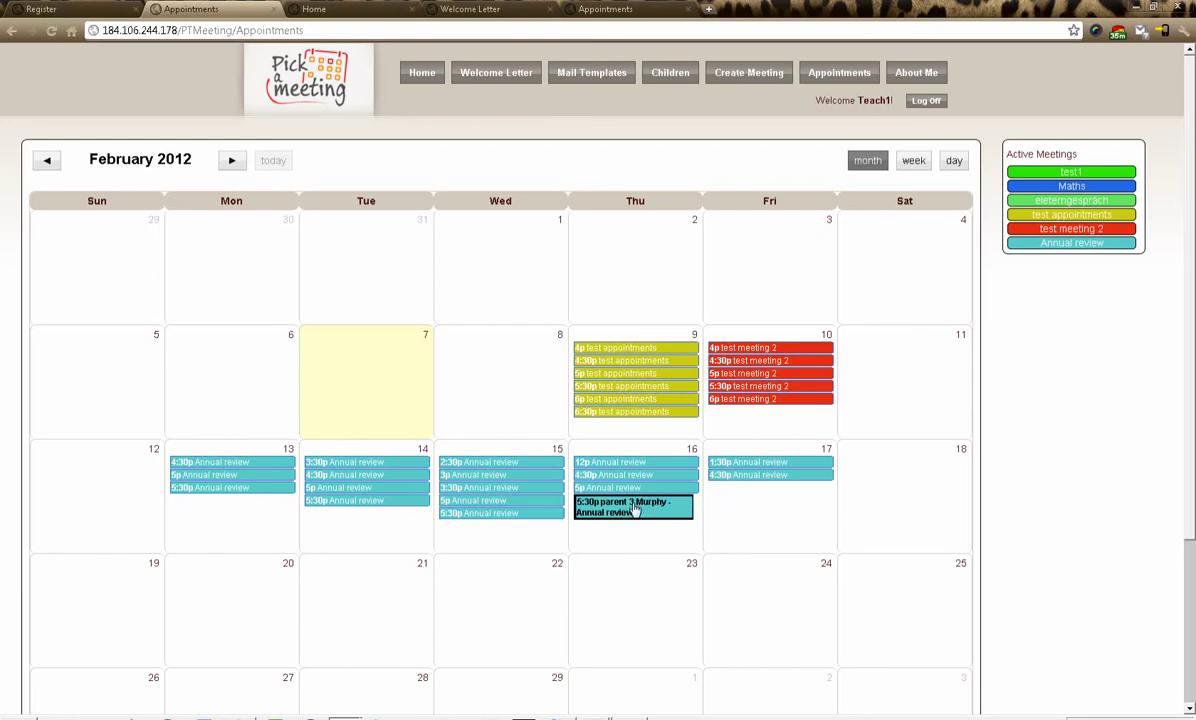
drag(640, 495, 774, 499)
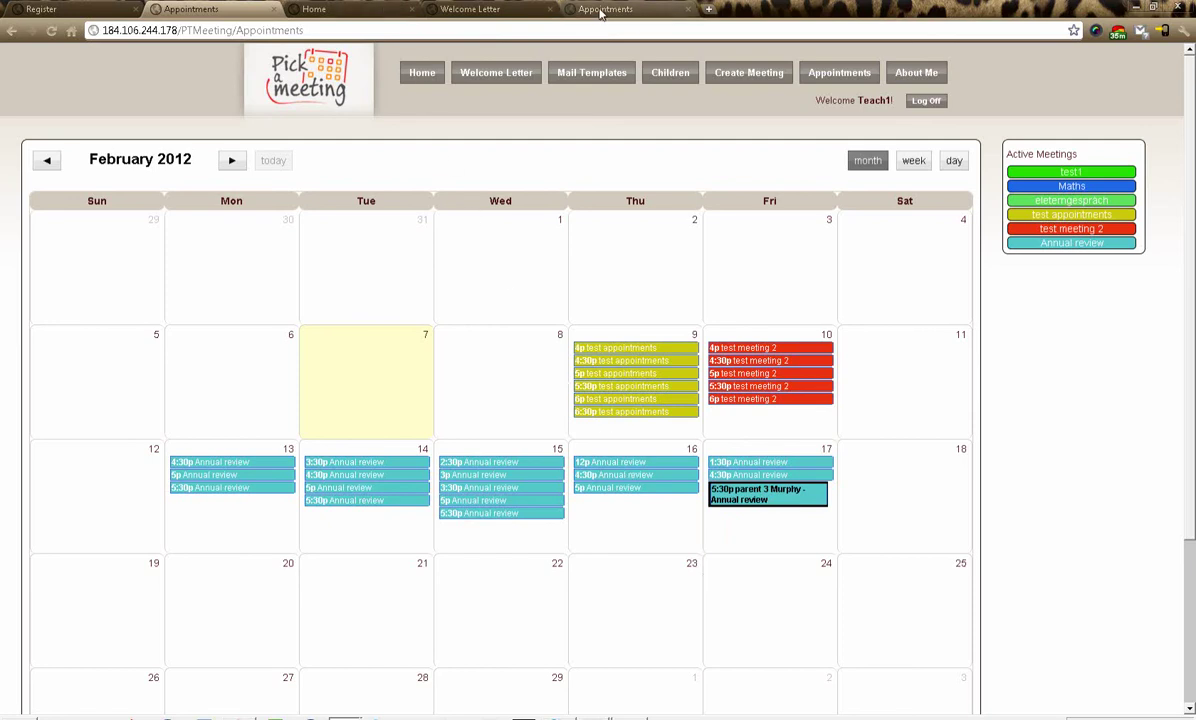
click(566, 13)
key(F5)
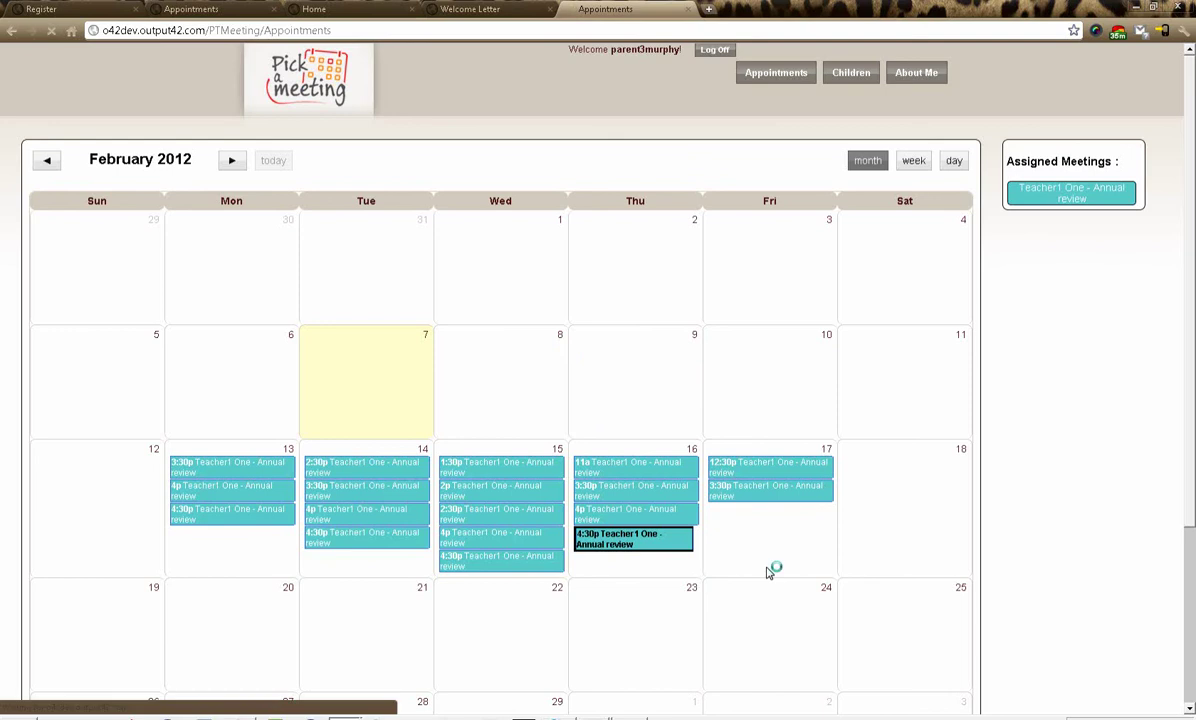